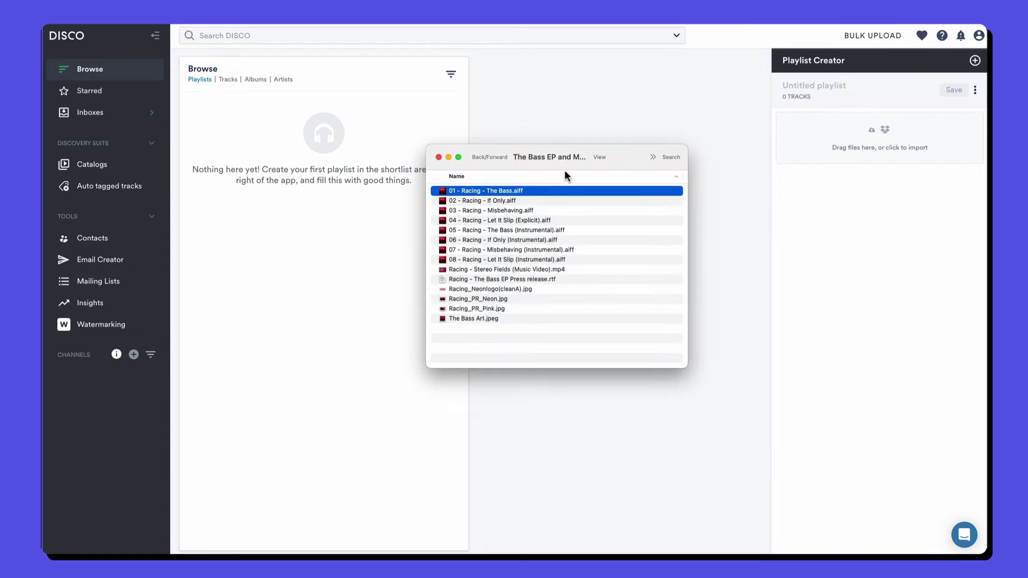
- Import all files of The Bass EP folder, from the first AIFF track through The Bass Art.jpeg, into the untitled playlist
shift+click(513, 318)
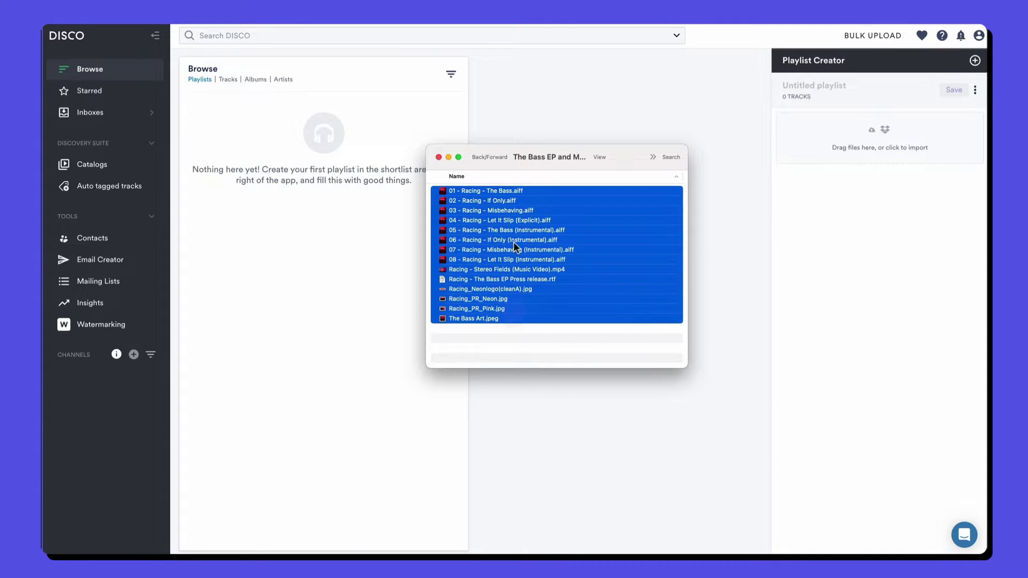
drag(522, 187, 901, 135)
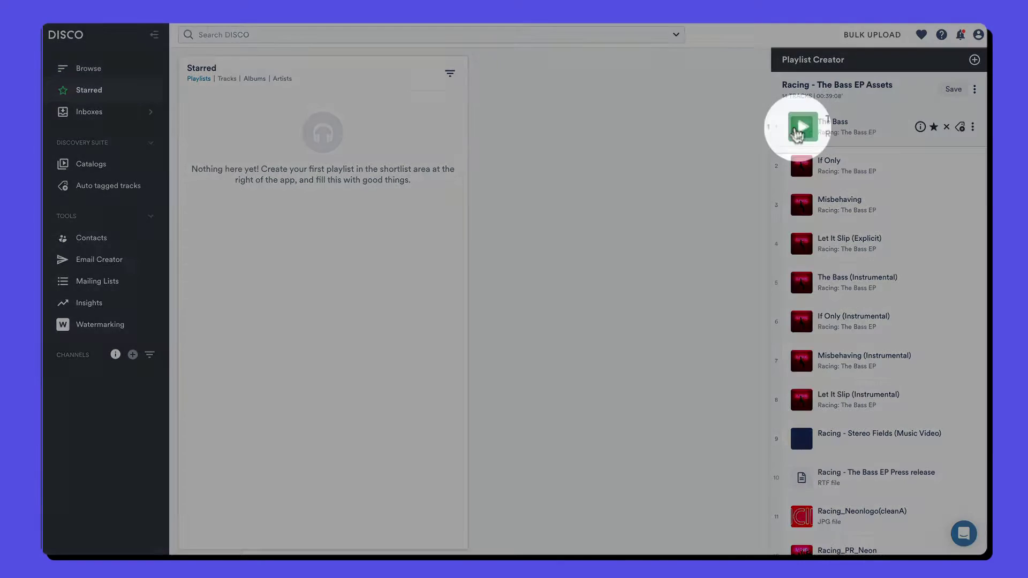
- Play the track The Bass in the playlist and open its full track info
click(801, 127)
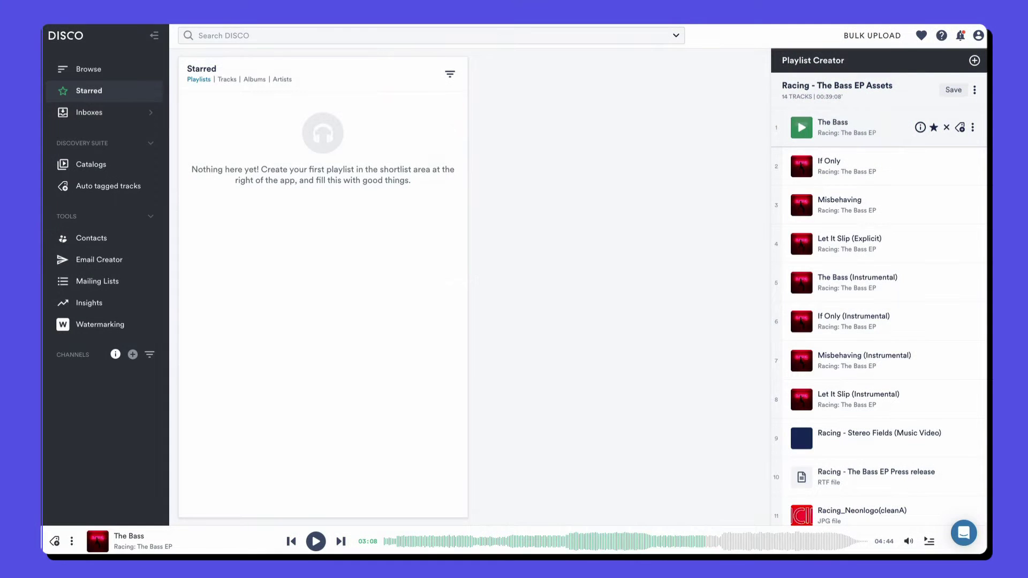
click(919, 128)
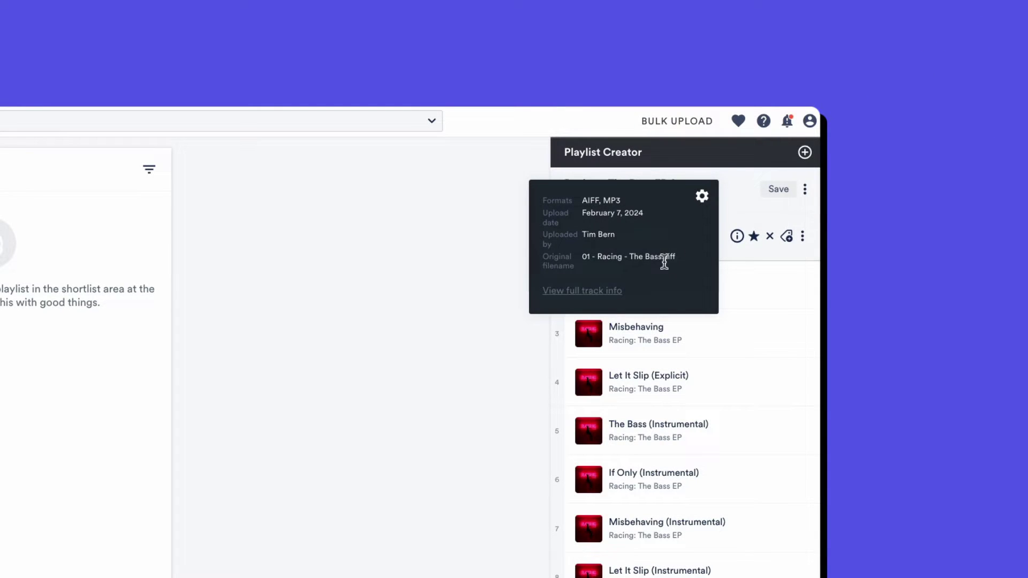
click(583, 291)
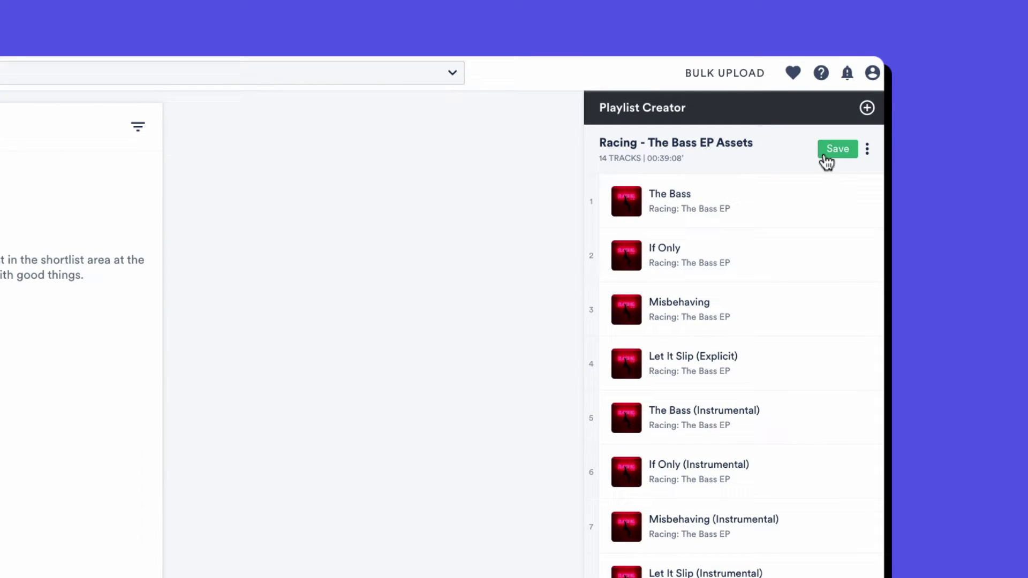
- Save the playlist under the name Racing - The Bass EP Assets and open its share page in a new tab
click(828, 155)
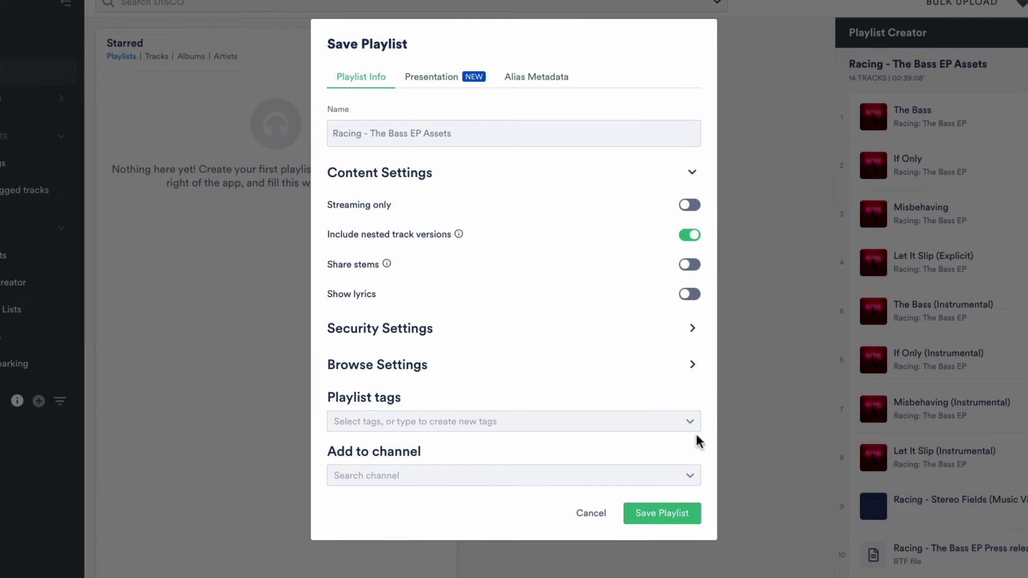
click(662, 515)
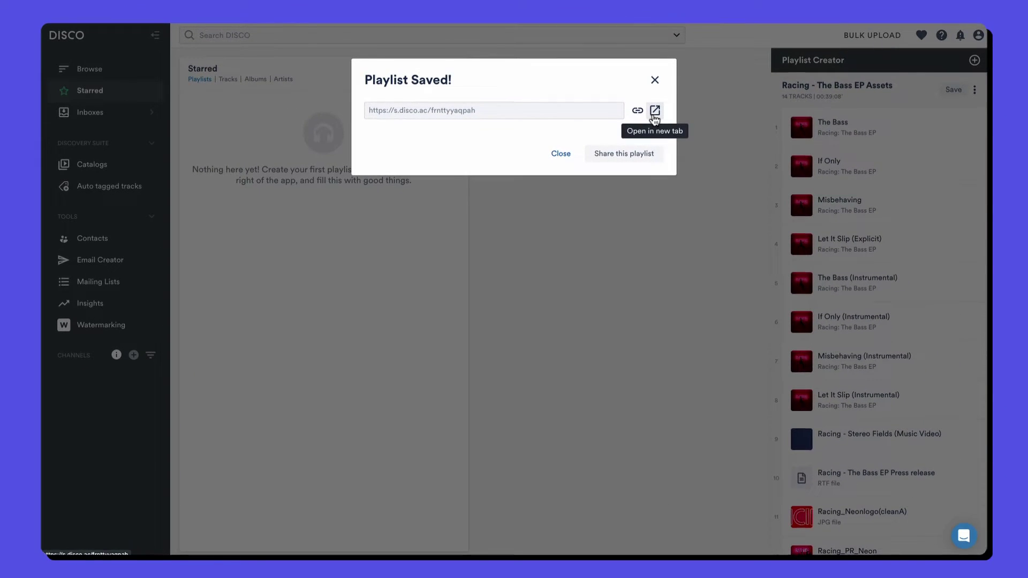
click(654, 111)
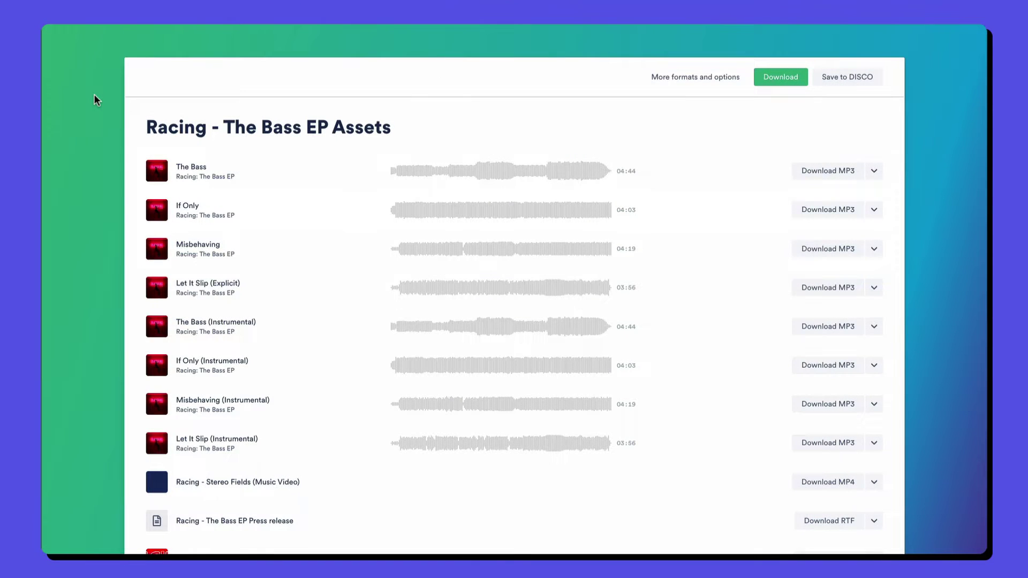
- Play The Bass on the shared playlist page and skip ahead through its waveform to past the middle
click(158, 172)
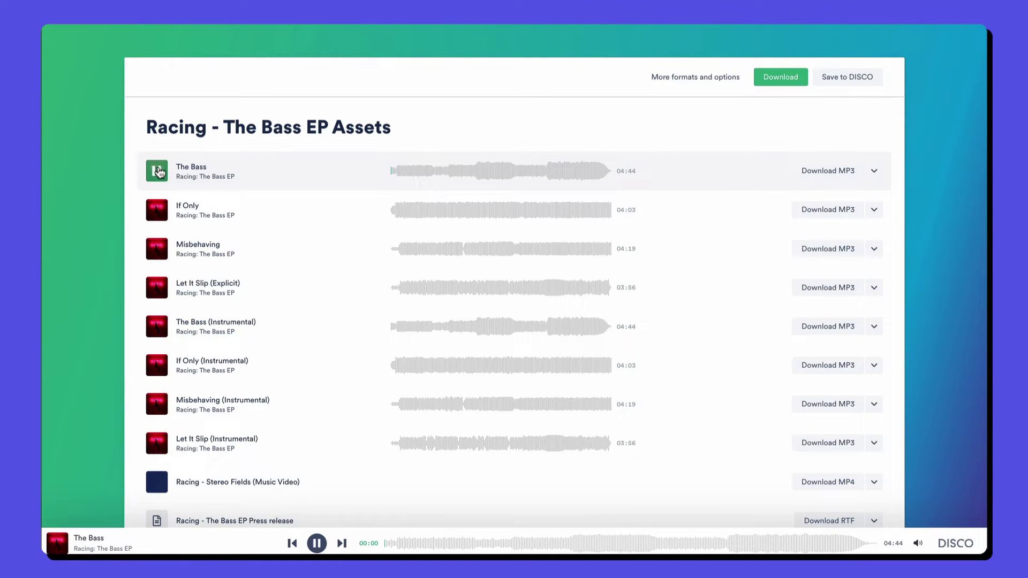
drag(399, 171, 449, 170)
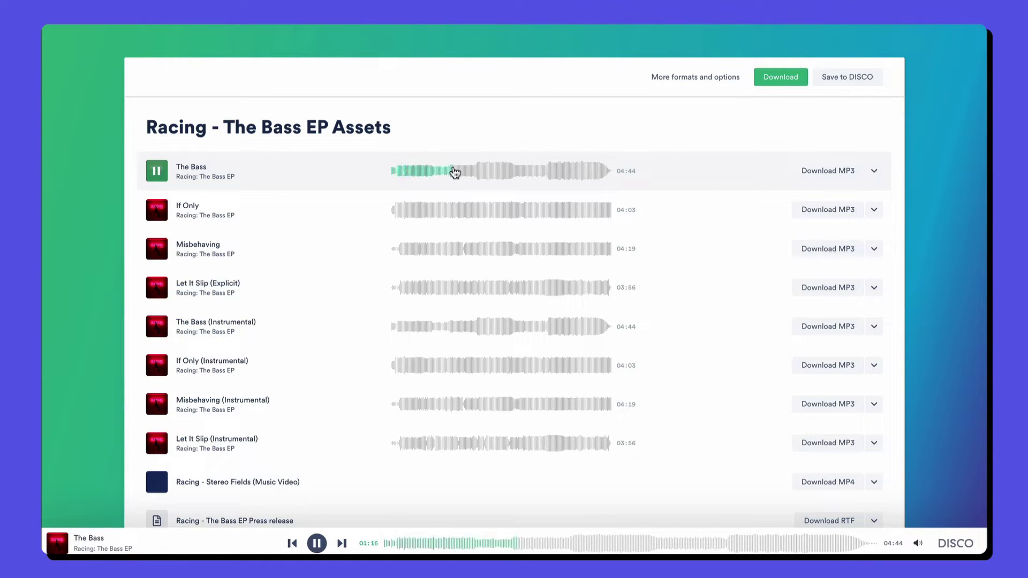
click(508, 171)
- Preview the Stereo Fields music video and the Racing_Neonlogo(cleanA) image, and show the download format options for The Bass
scroll(91, 319, down, 4)
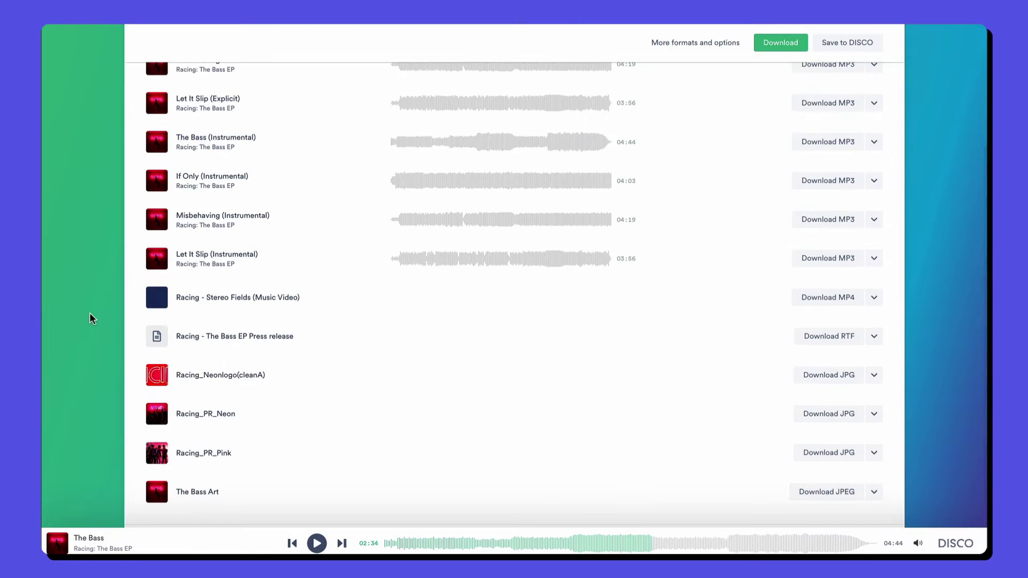
click(158, 299)
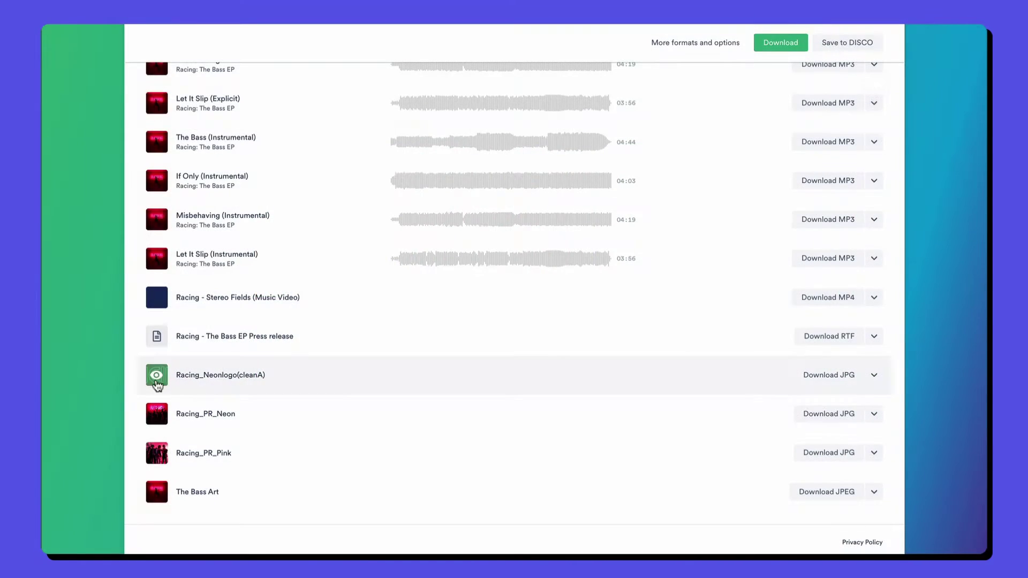
click(156, 381)
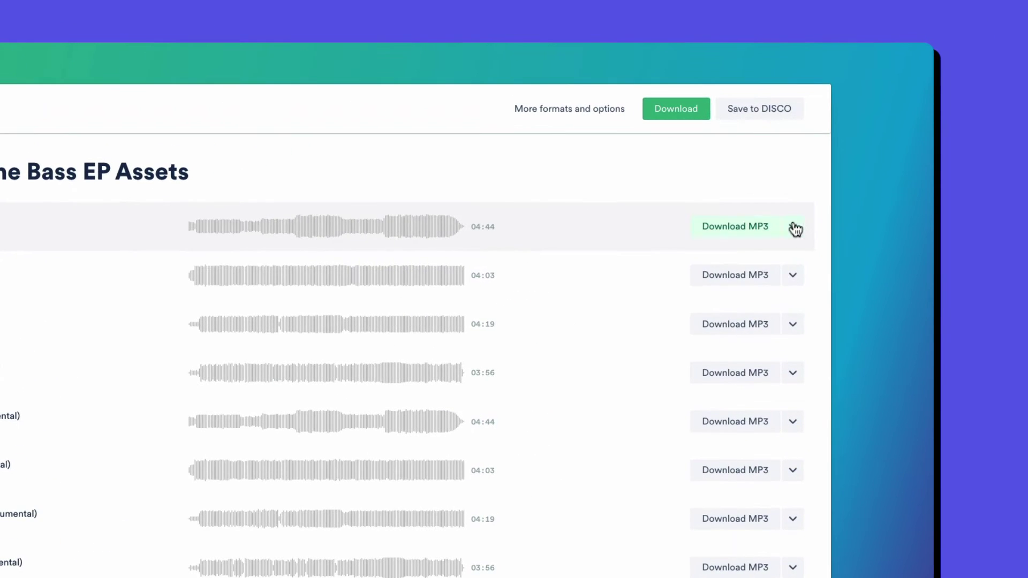
click(793, 227)
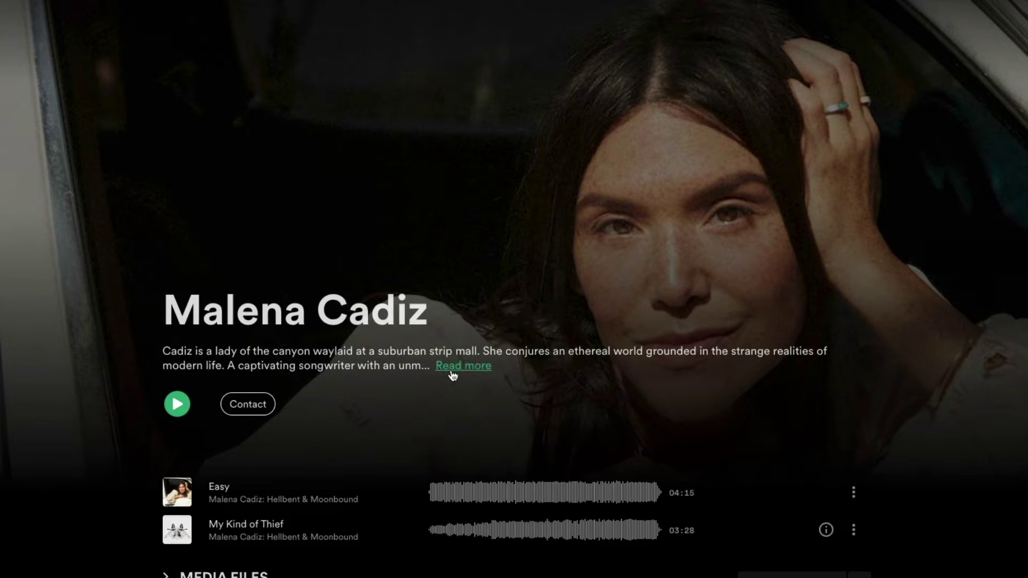
- Read the full artist biography on the Malena Cadiz playlist page and look through its tracks and Media Files section
click(460, 381)
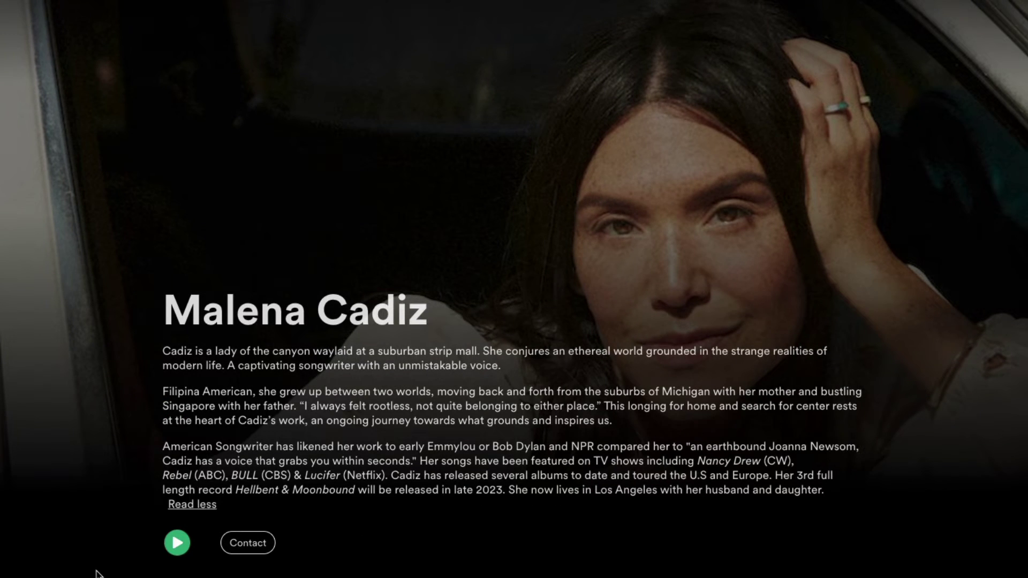
scroll(97, 572, down, 2)
scroll(97, 573, down, 3)
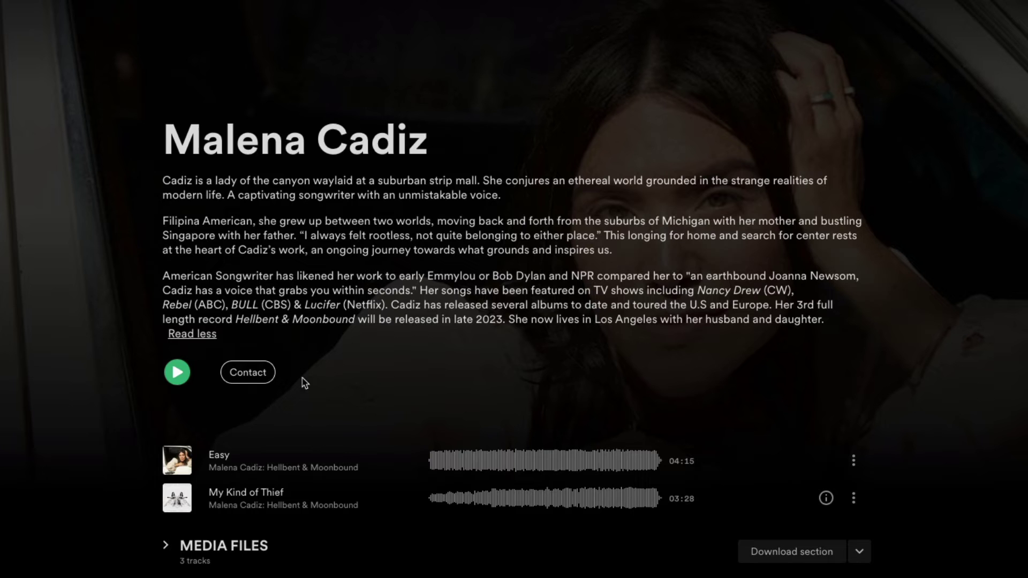
scroll(139, 519, down, 2)
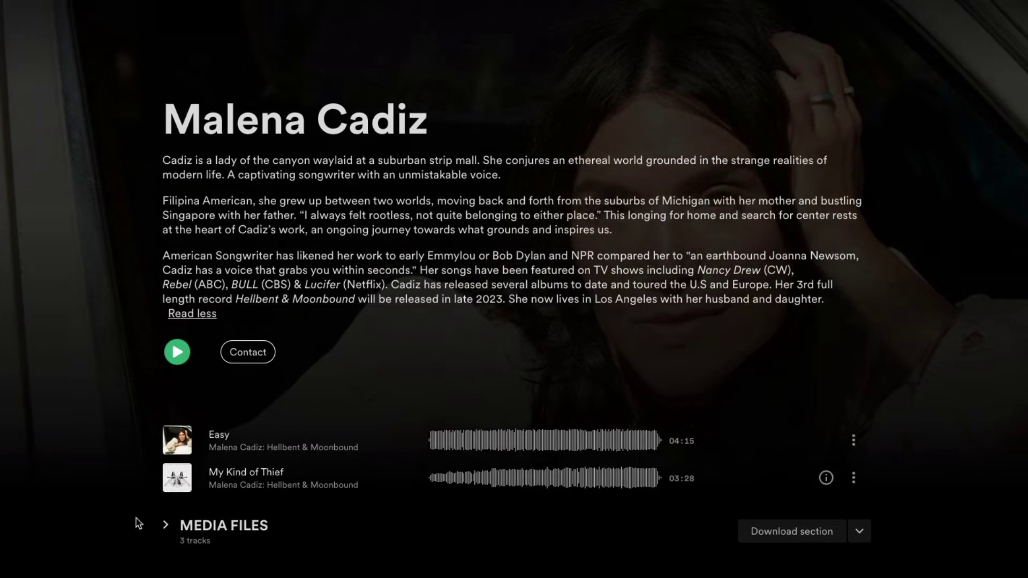
click(206, 482)
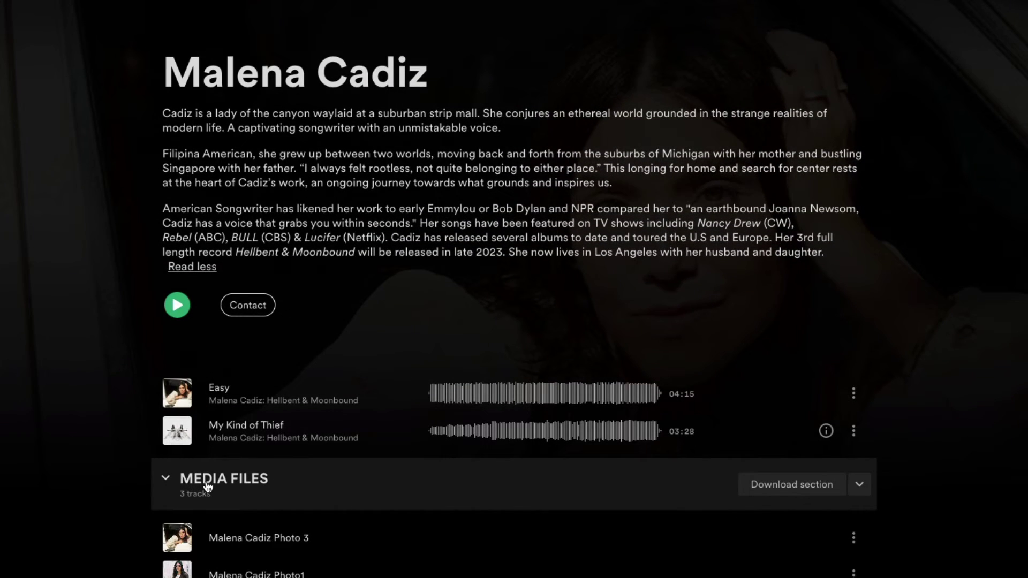
click(206, 482)
scroll(95, 480, down, 5)
scroll(94, 479, down, 5)
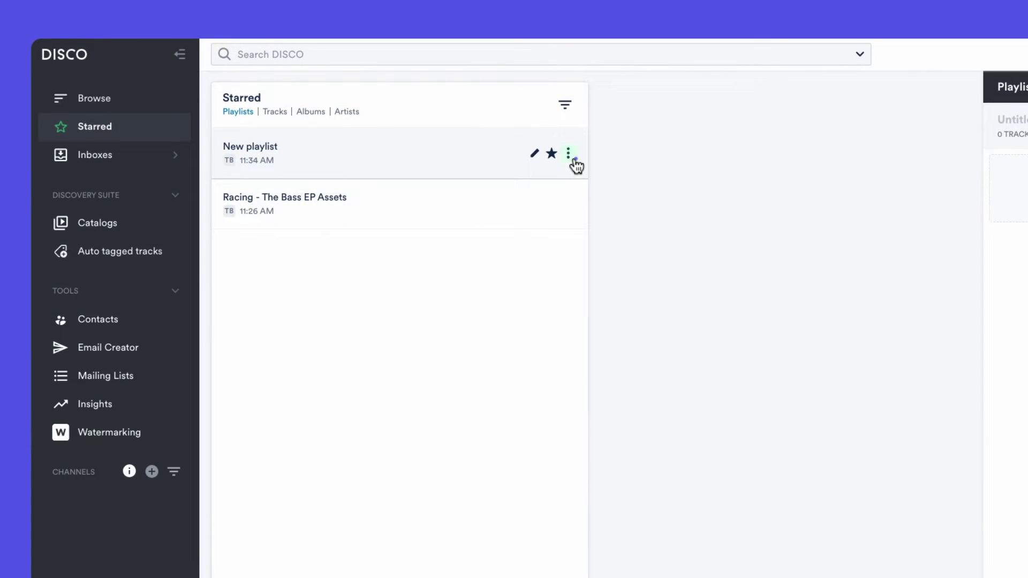
- Open the sharing options of New playlist and copy its public playlist URL
click(569, 154)
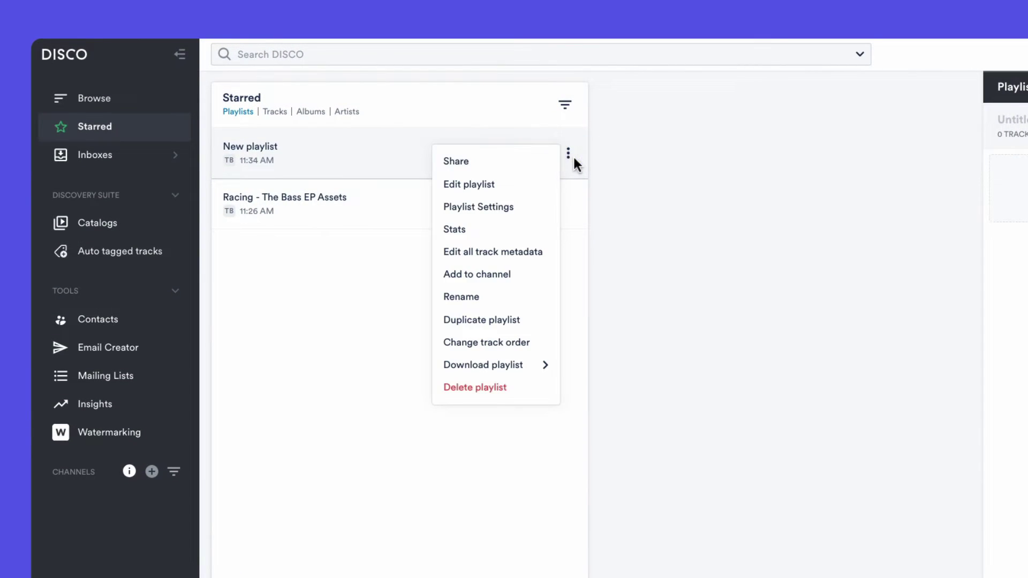
click(512, 167)
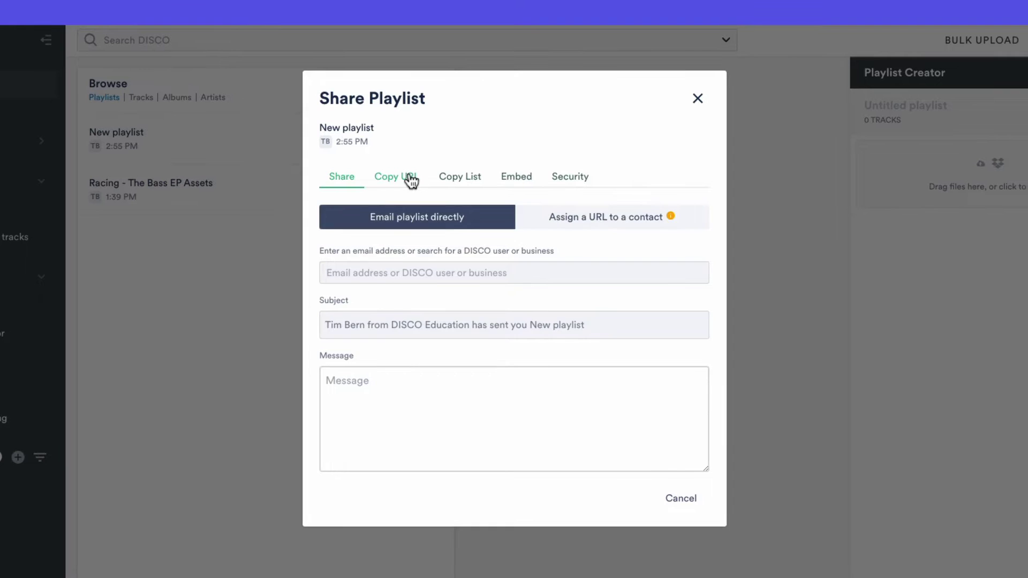
click(410, 182)
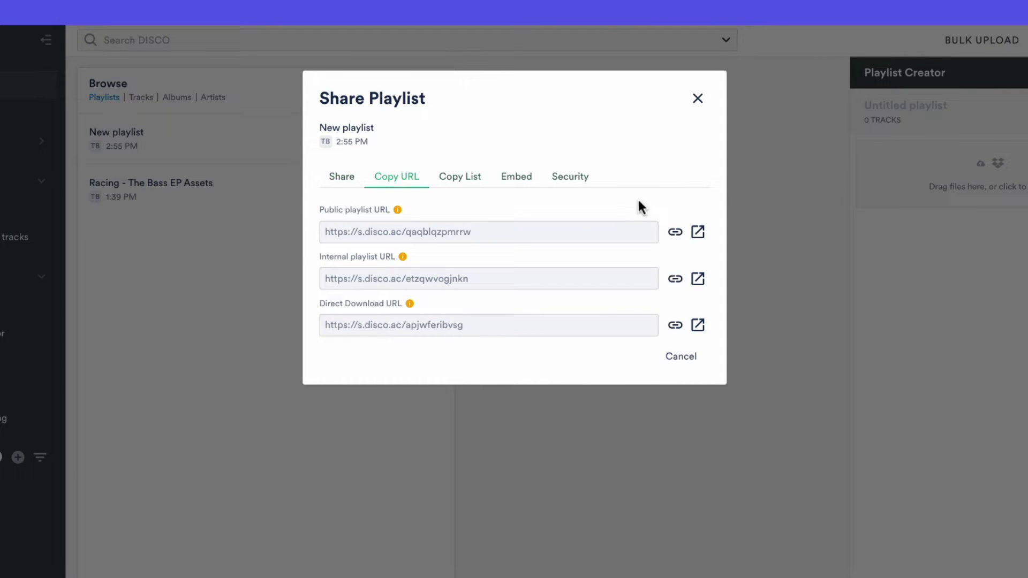
click(677, 231)
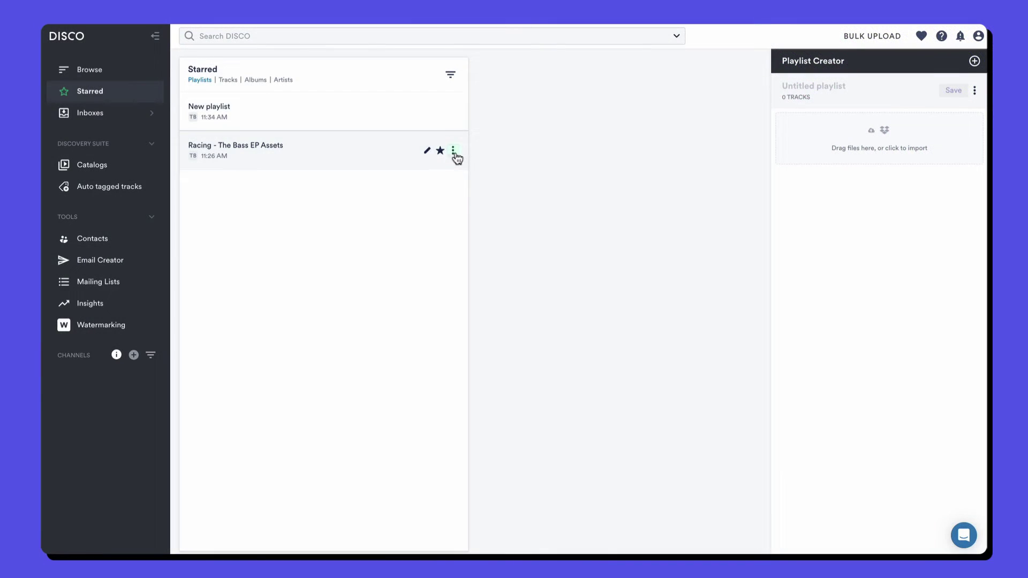
- Open the stats of the Racing - The Bass EP Assets playlist
click(453, 151)
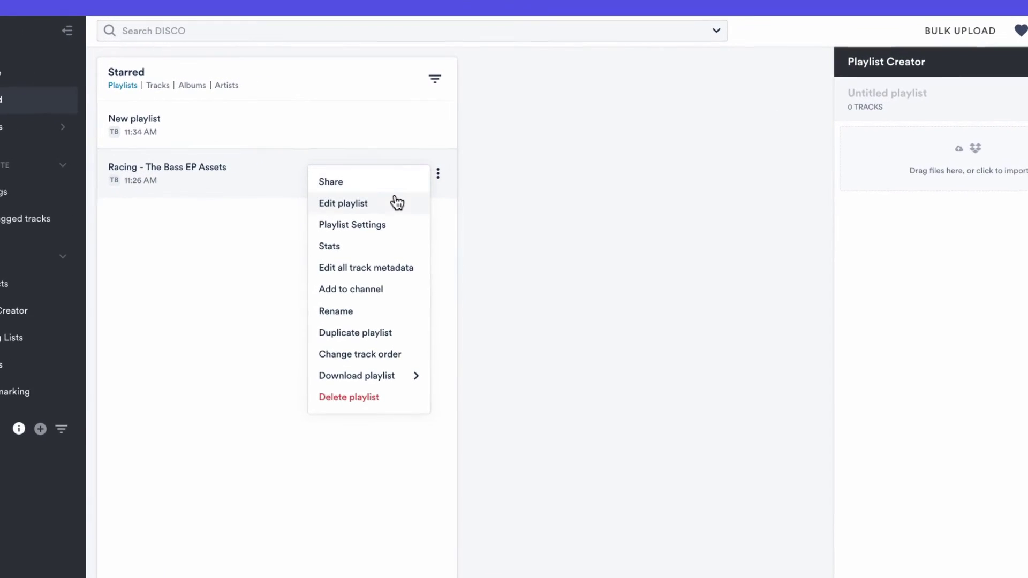
click(364, 247)
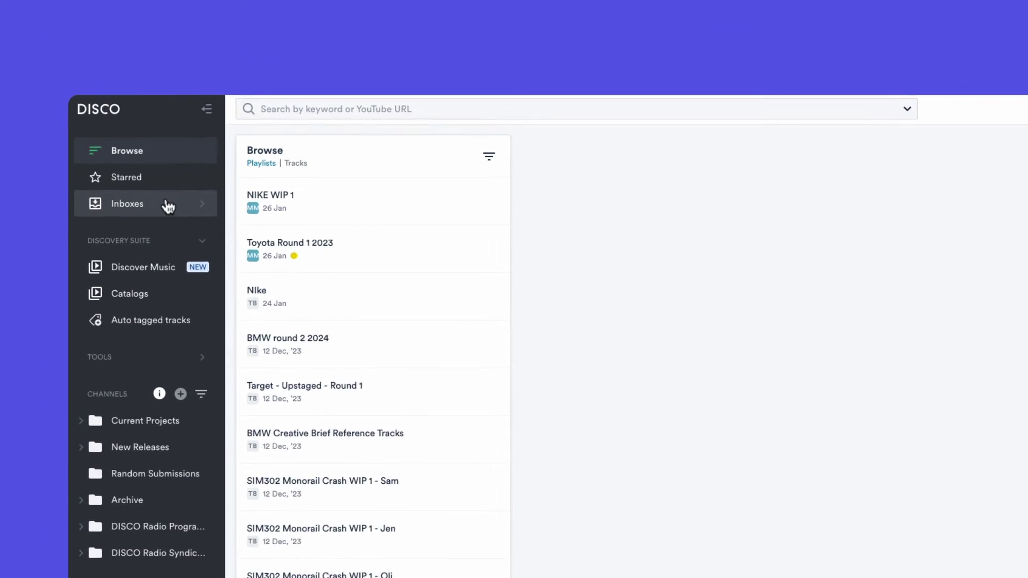
- Open the Team Inbox and launch its submission page from the inbox URL in a new tab
click(177, 229)
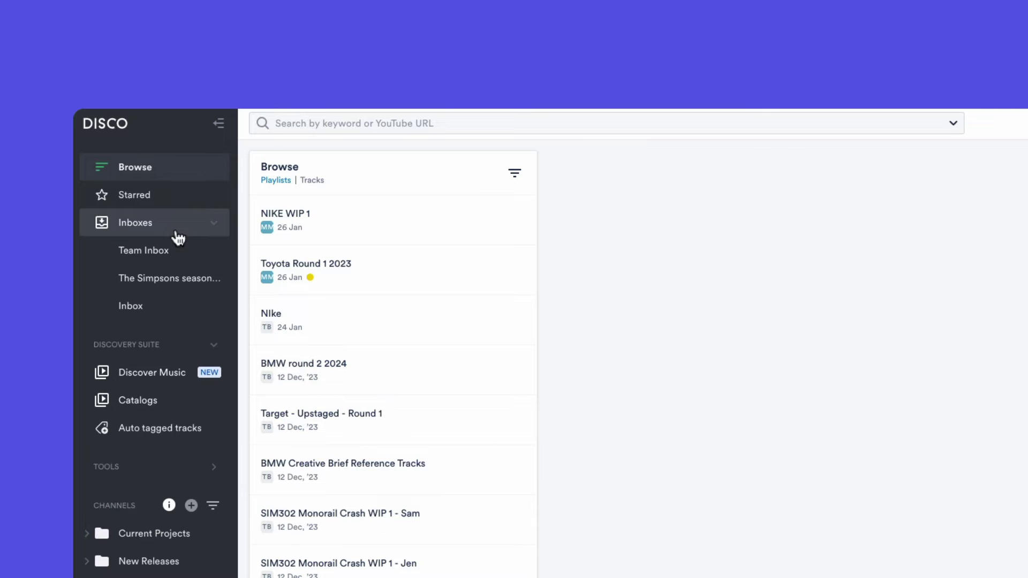
click(178, 251)
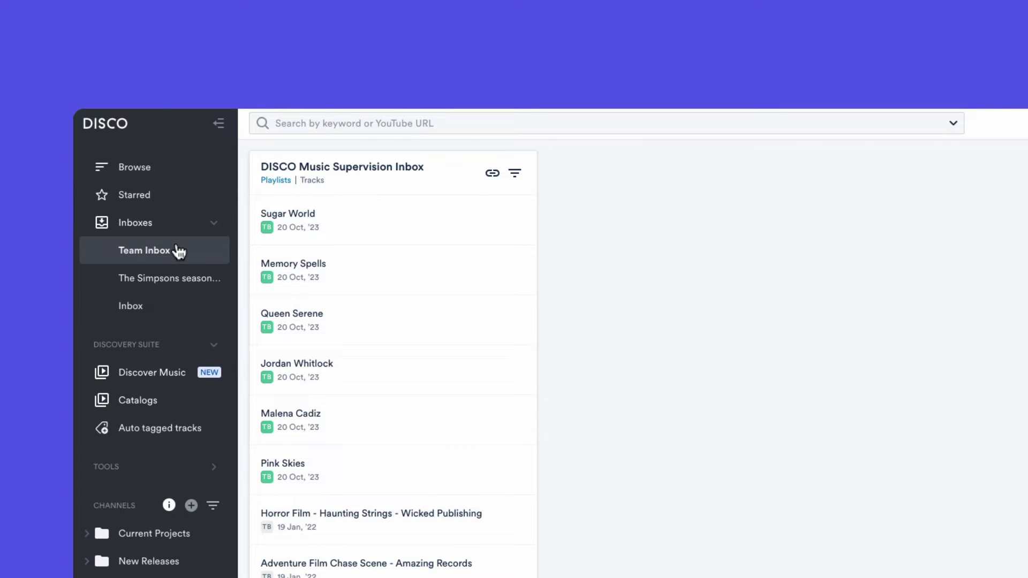
click(491, 177)
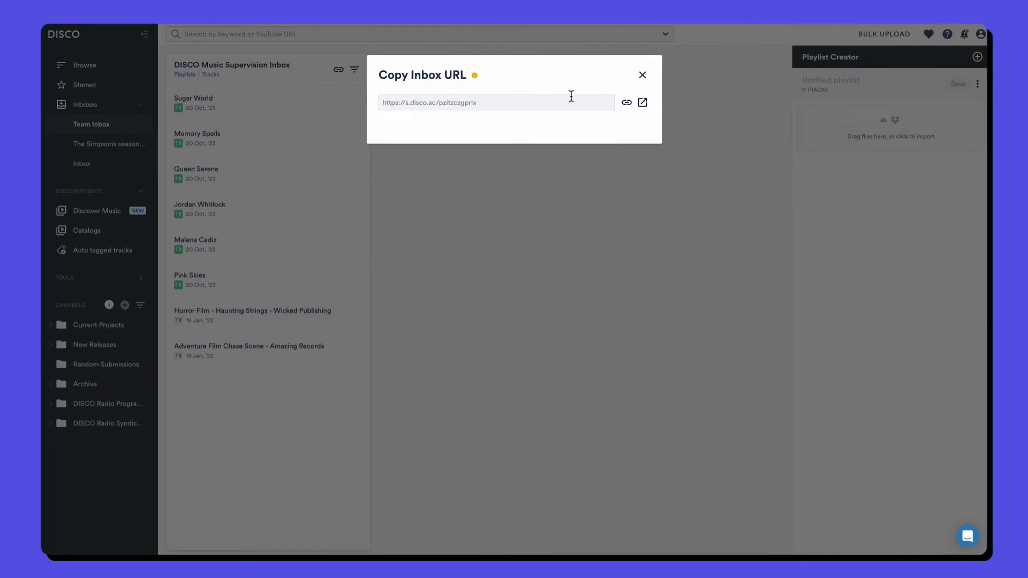
click(642, 103)
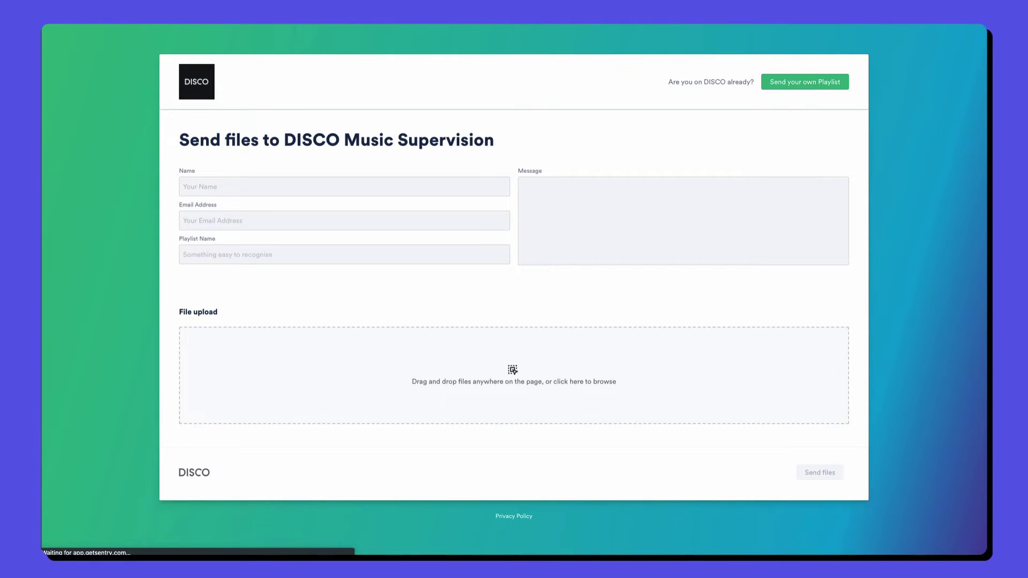
click(802, 86)
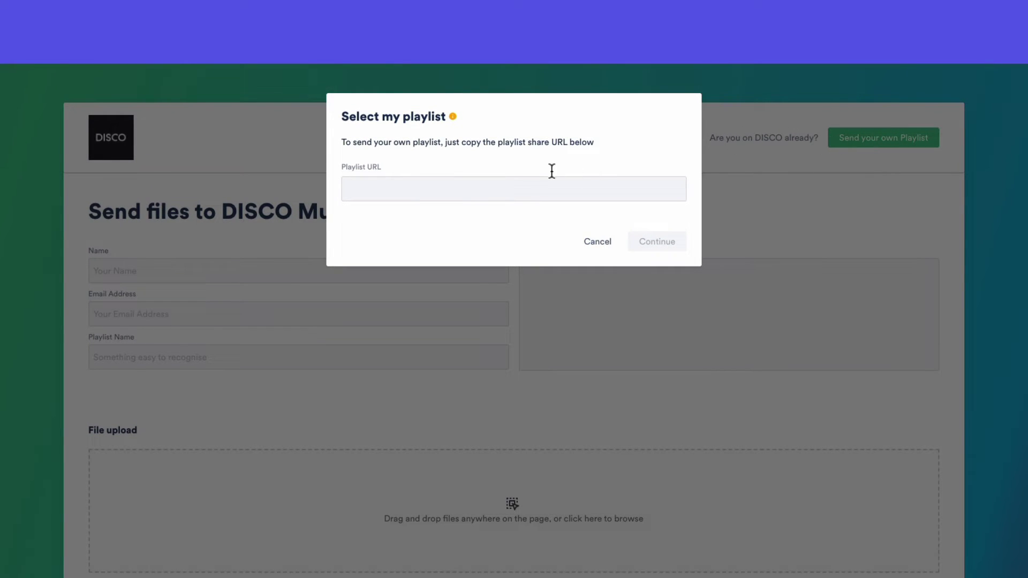
click(532, 183)
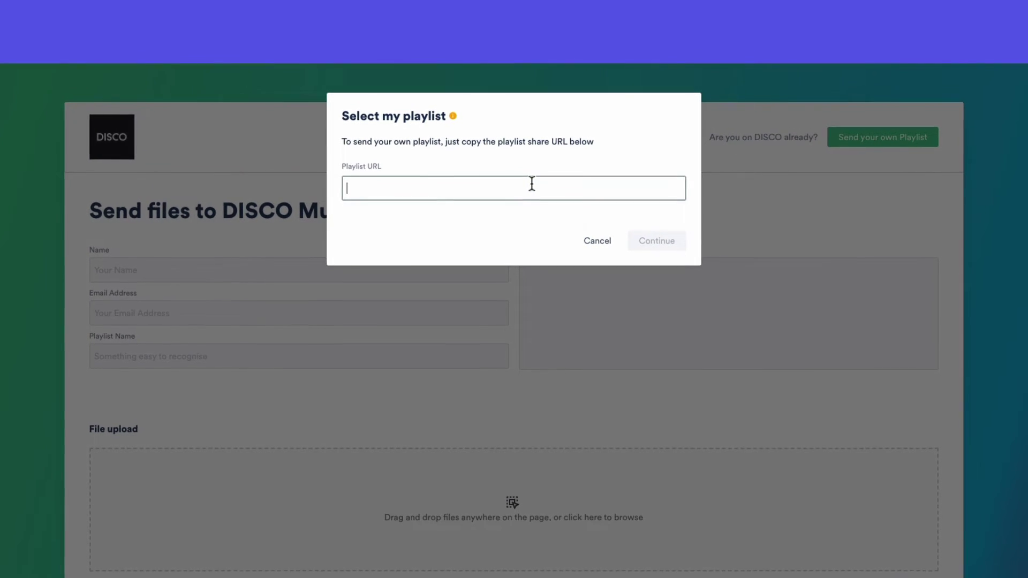
text(https://s.disco.ac/xhkbrpcnhxtr)
click(617, 184)
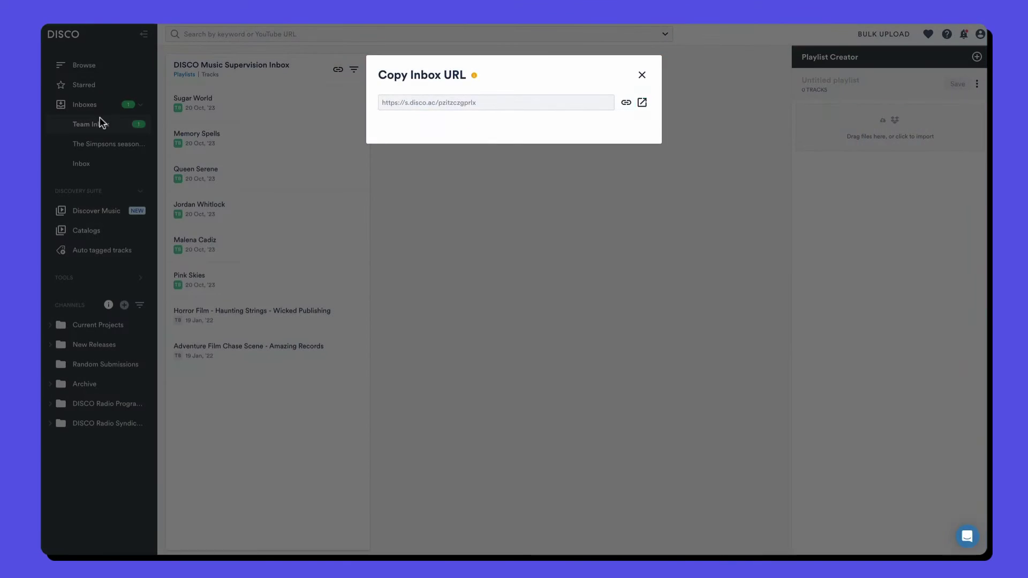
- Return to the Team Inbox, refresh its playlists, and open the received One Stop Party Tracks playlist
click(101, 123)
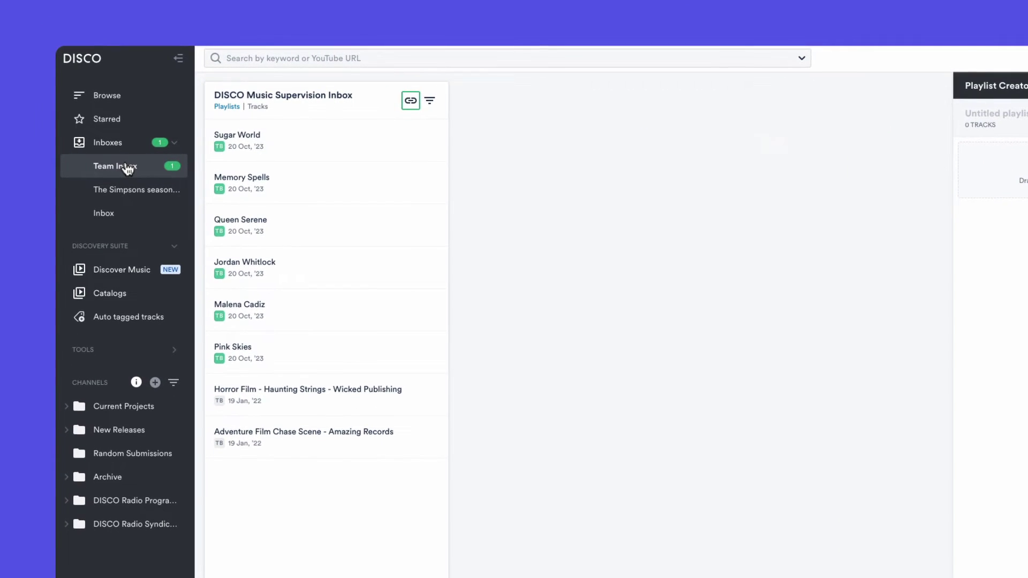
click(100, 126)
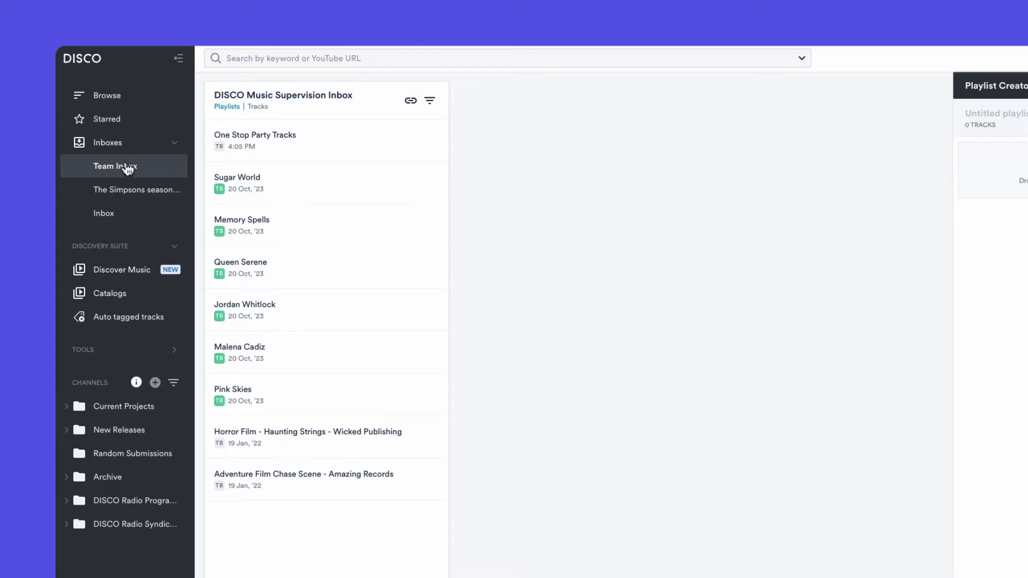
click(277, 143)
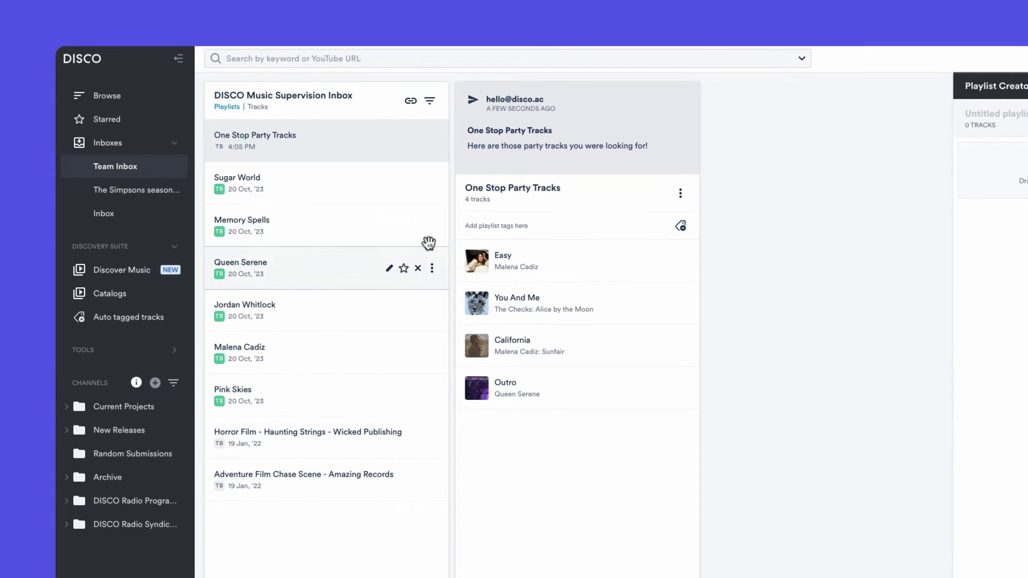
- Play the track Easy from the received One Stop Party Tracks playlist and add it to the untitled playlist
click(478, 262)
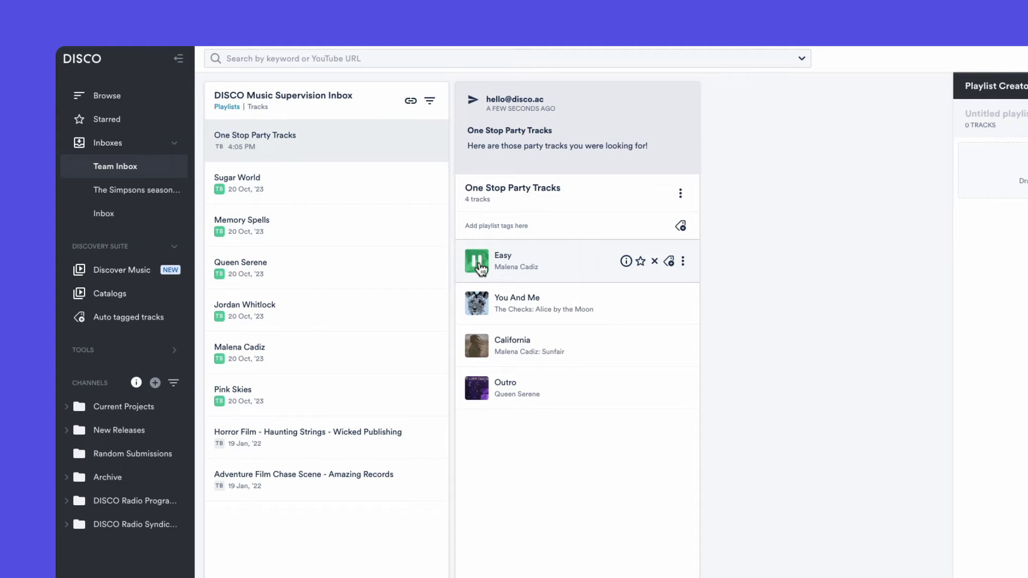
drag(480, 268, 942, 192)
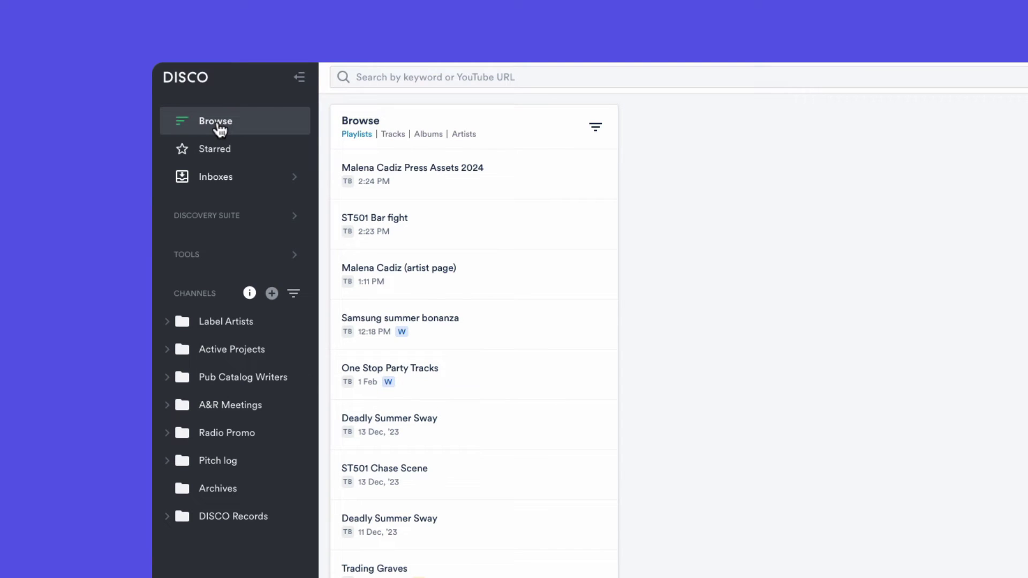
- Open the Racing folder inside the Label Artists channel
click(182, 313)
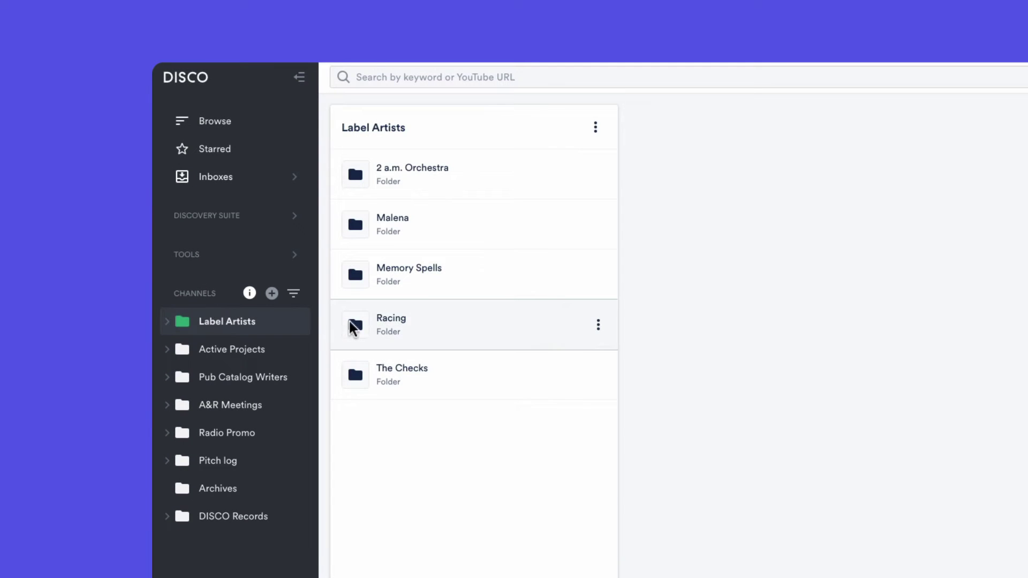
click(378, 326)
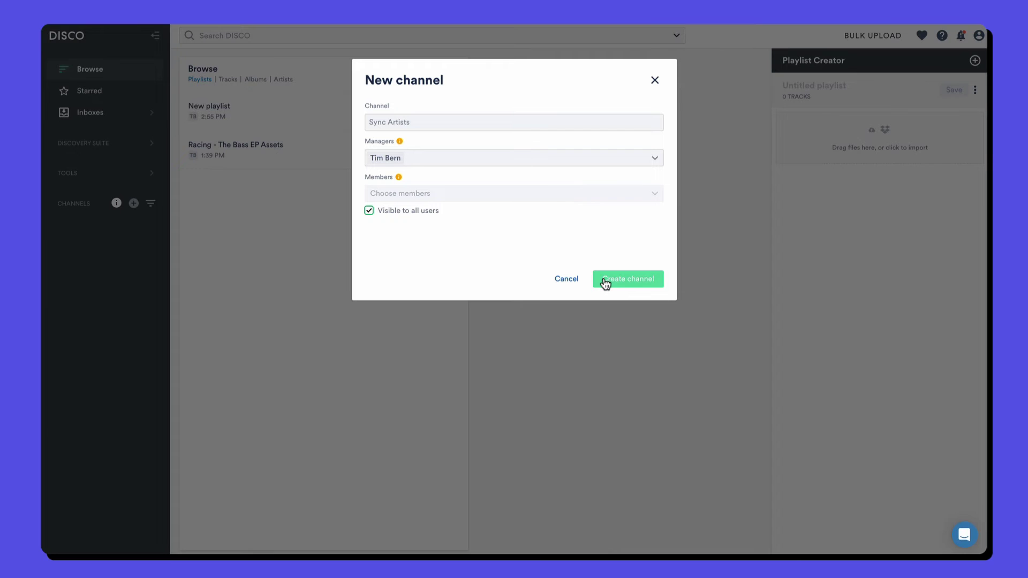
- Create the Sync Artists channel, visible to all users, and add the Racing - The Bass EP Assets playlist to the Publishing Catalog channel
click(605, 283)
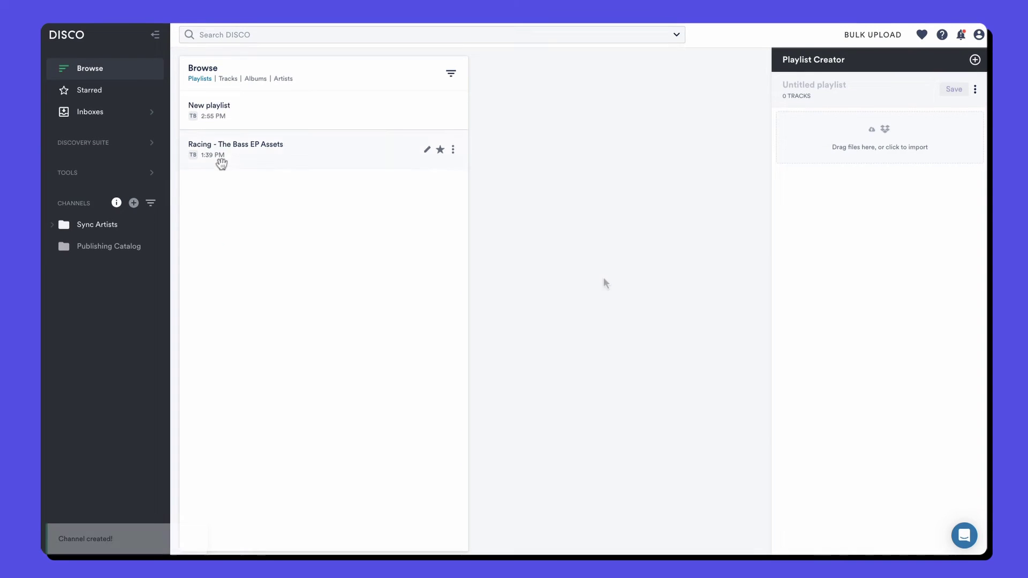
drag(222, 157, 101, 247)
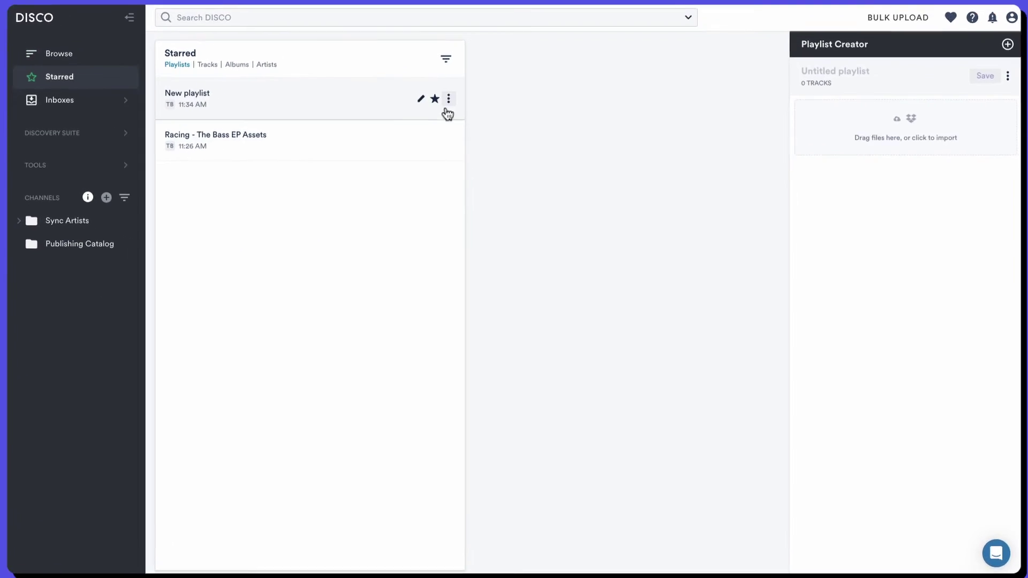
- Show the available actions for New playlist among the starred playlists
click(449, 99)
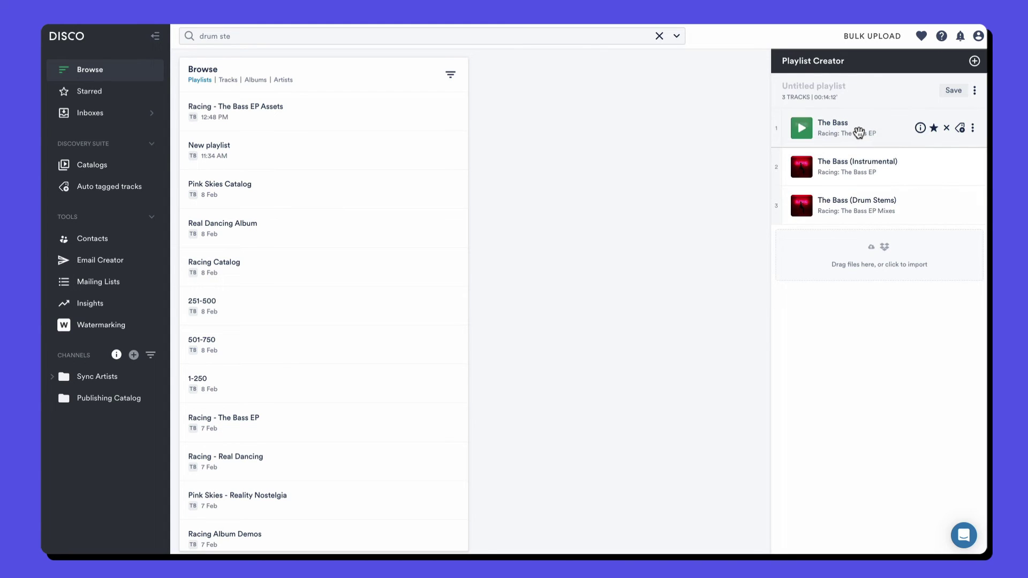
- Manage the nesting of The Bass and add The Bass (Instrumental) and The Bass (Drum Stems) as existing tracks, searching for "the bass"
click(972, 128)
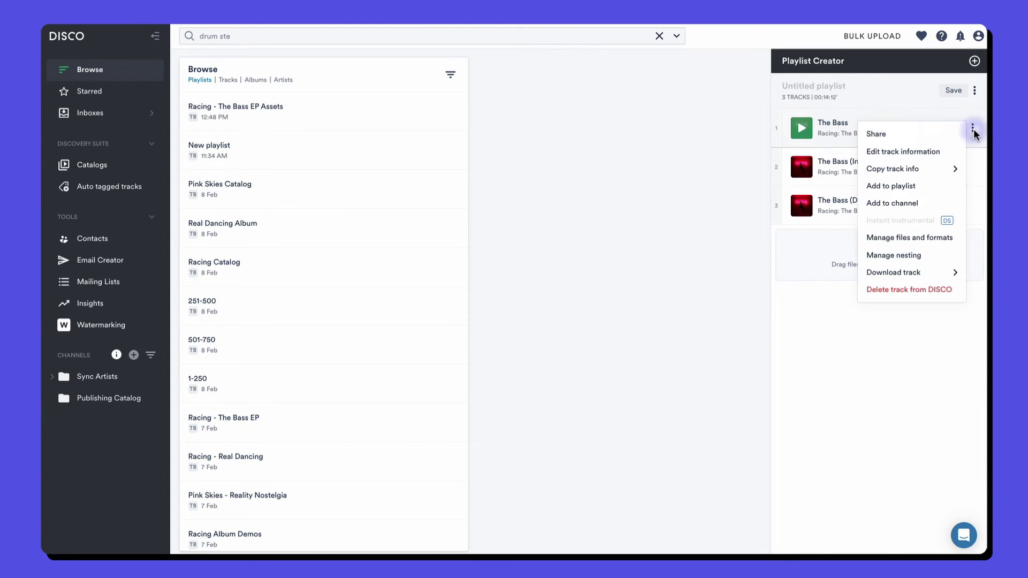
click(936, 261)
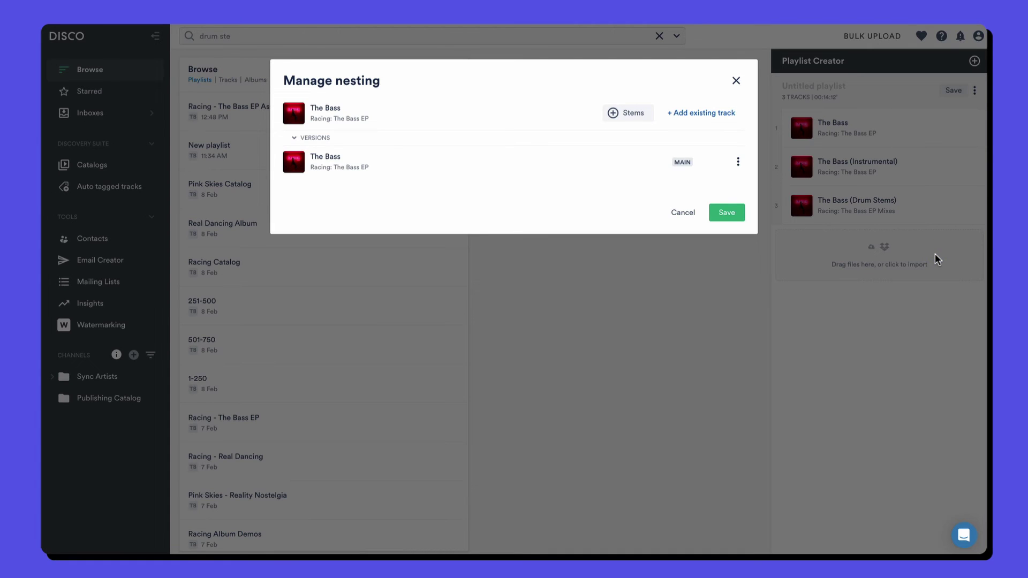
click(718, 114)
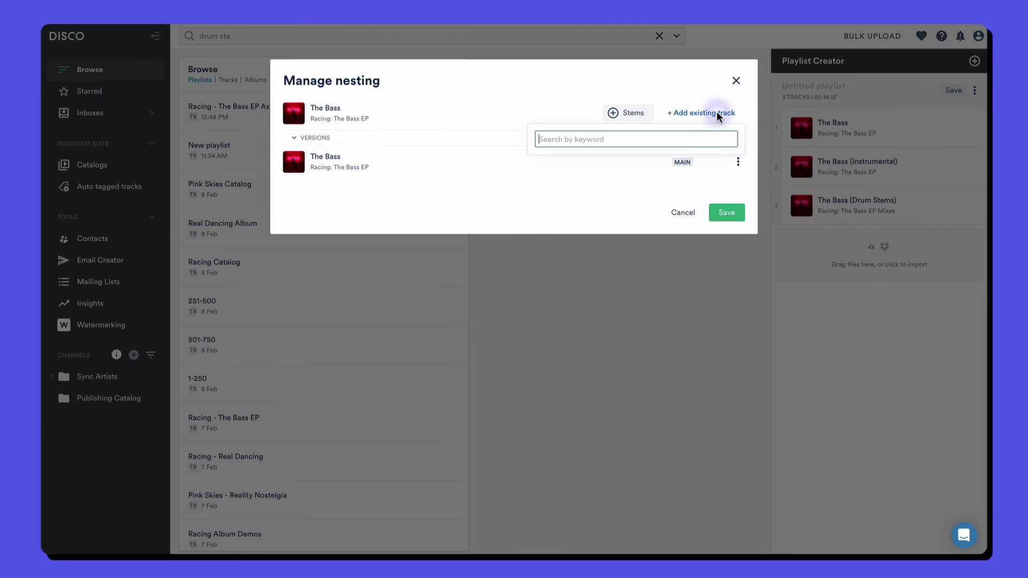
text(the bass)
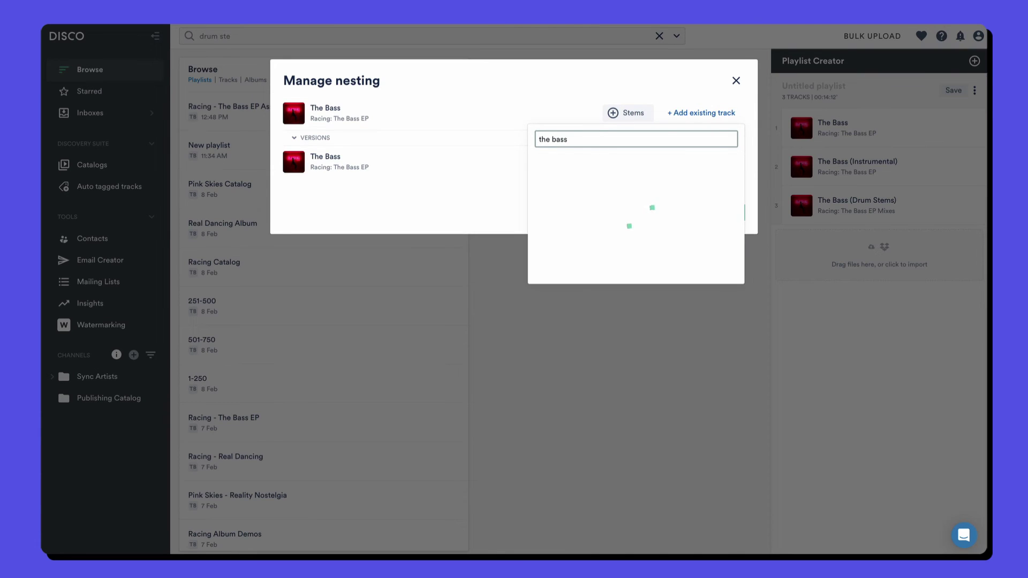
click(708, 213)
click(703, 253)
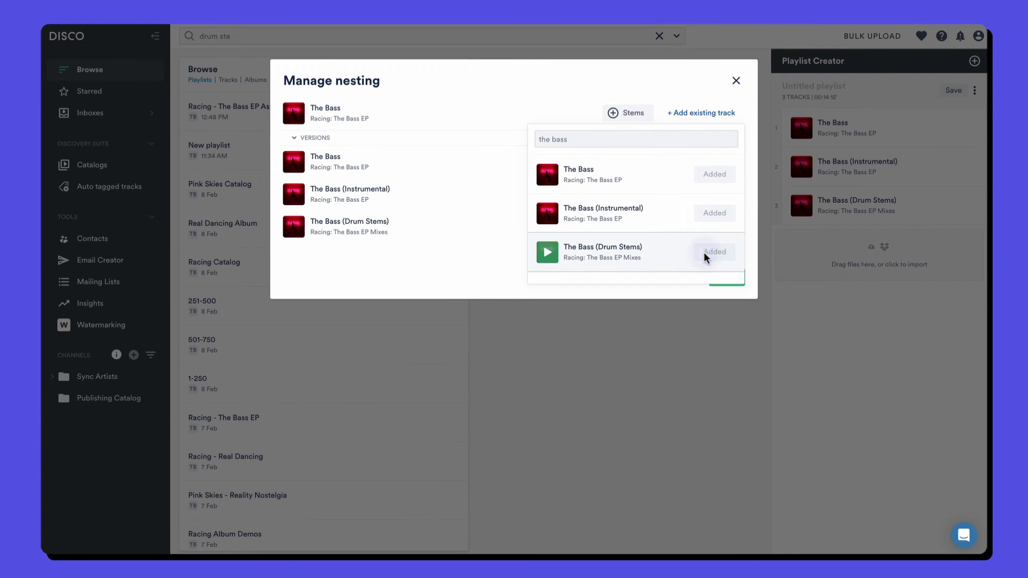
click(441, 259)
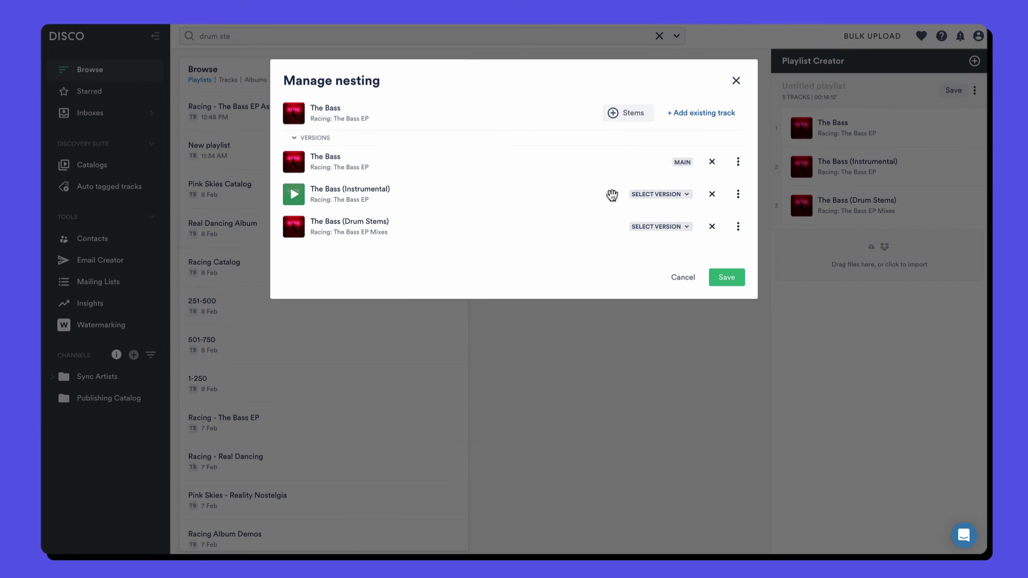
- Set The Bass (Instrumental) to version Instrumental and The Bass (Drum Stems) to Stem, expand the stems, and save the nesting
click(642, 195)
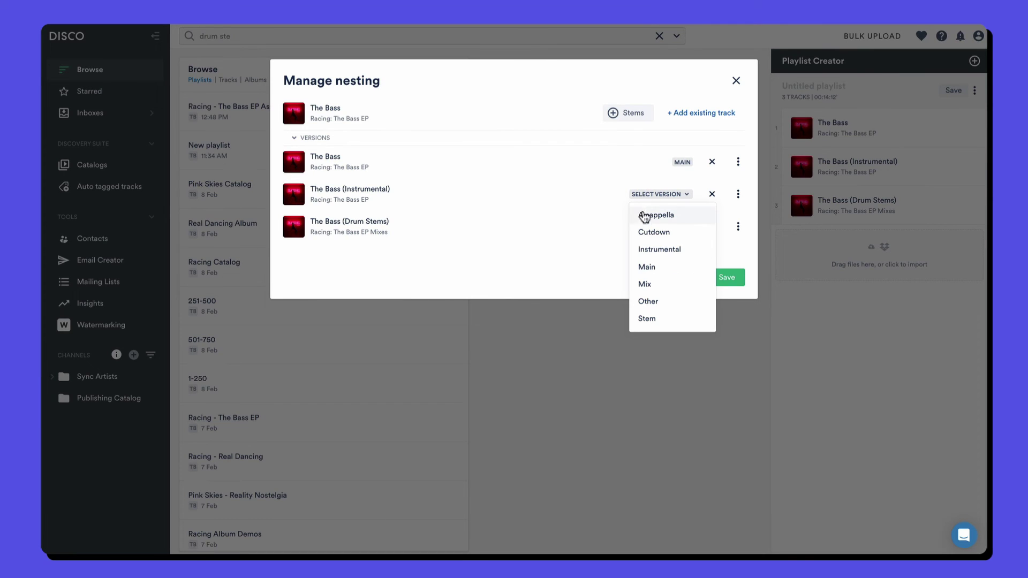
click(646, 249)
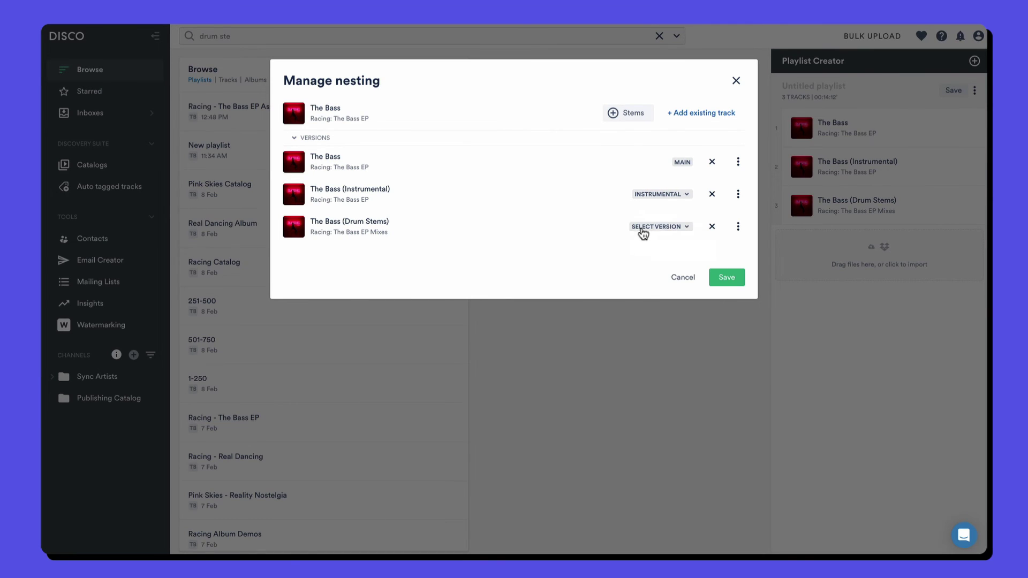
click(643, 231)
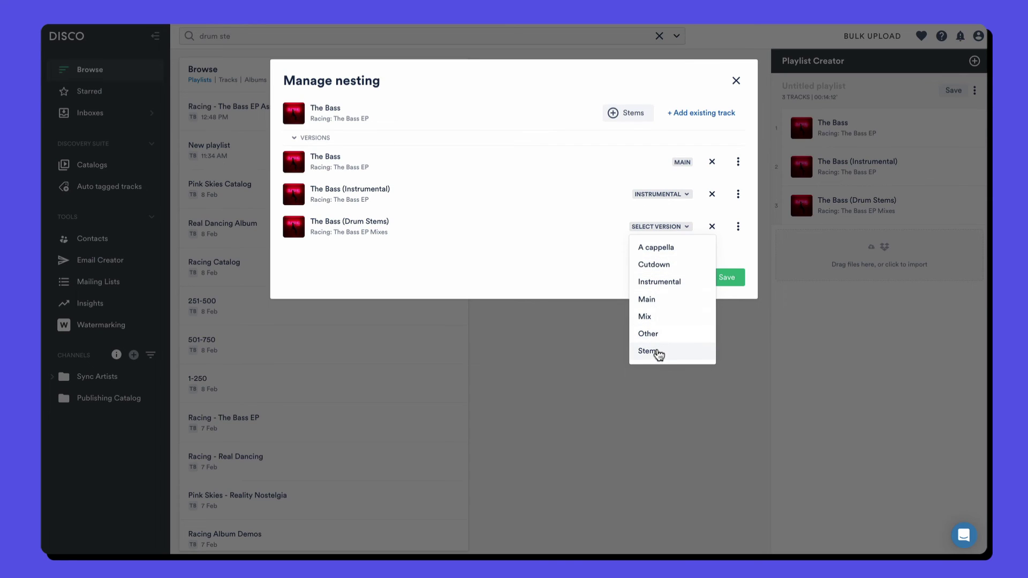
click(649, 351)
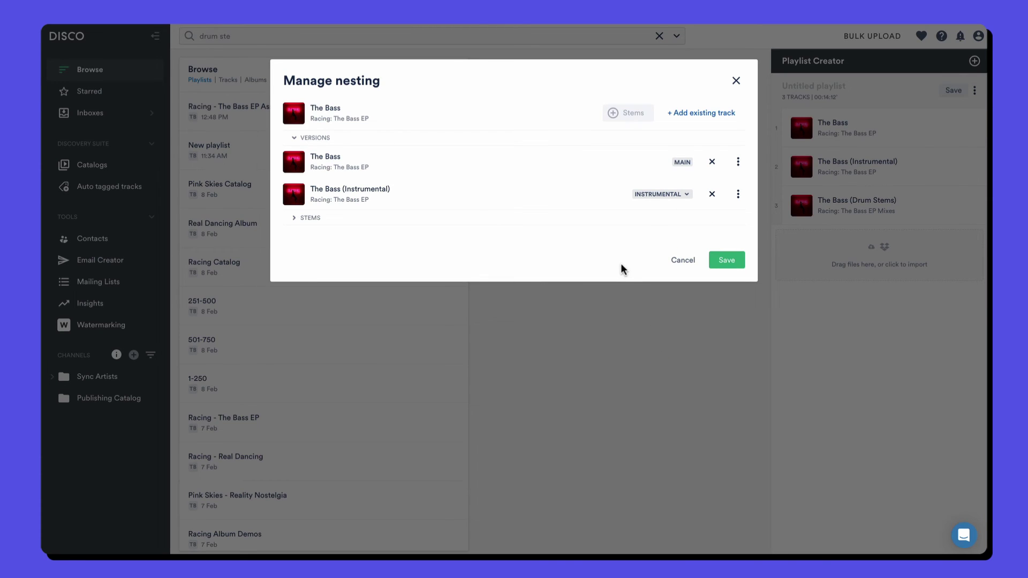
click(603, 221)
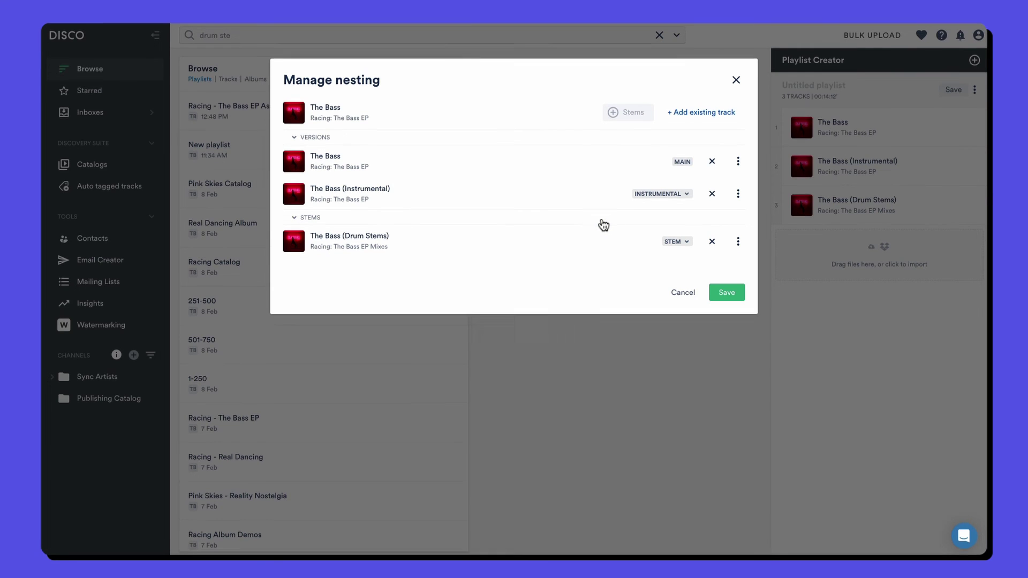
click(726, 293)
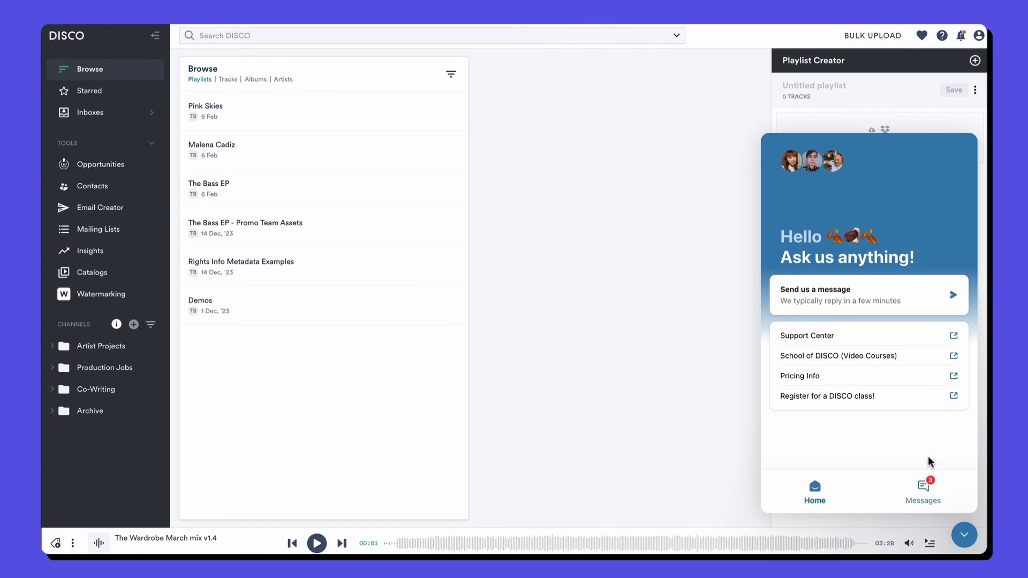
- Open the School of DISCO video courses site from the help chat and look through its home page
click(902, 356)
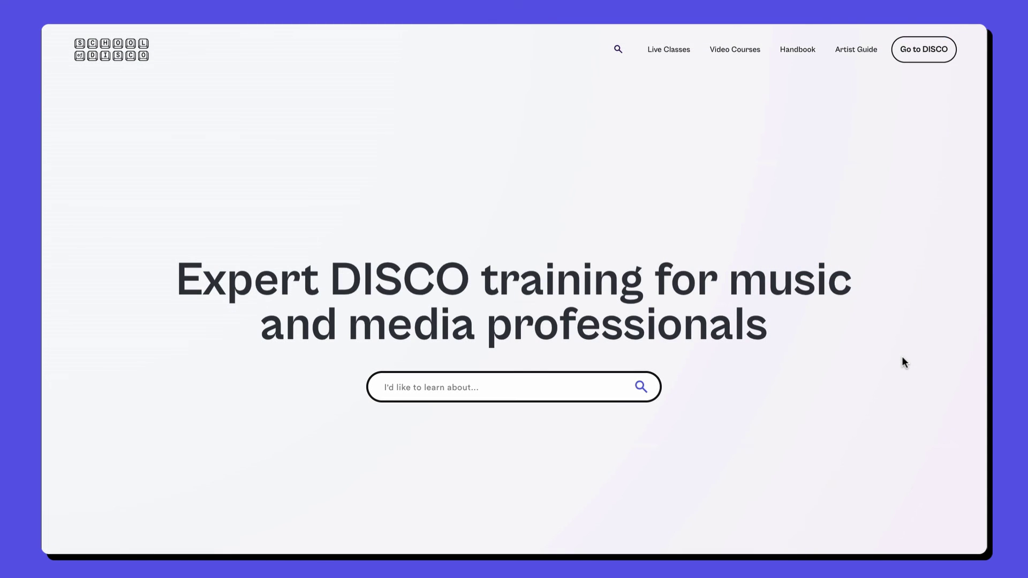
scroll(843, 393, down, 8)
scroll(843, 393, down, 6)
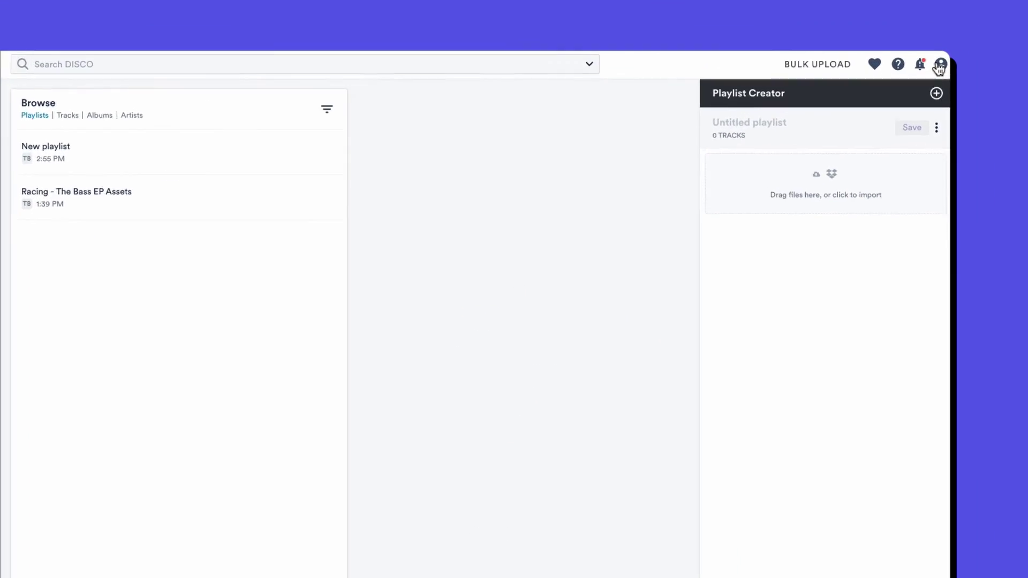
- Open the download page for the mobile apps from the account options
click(977, 34)
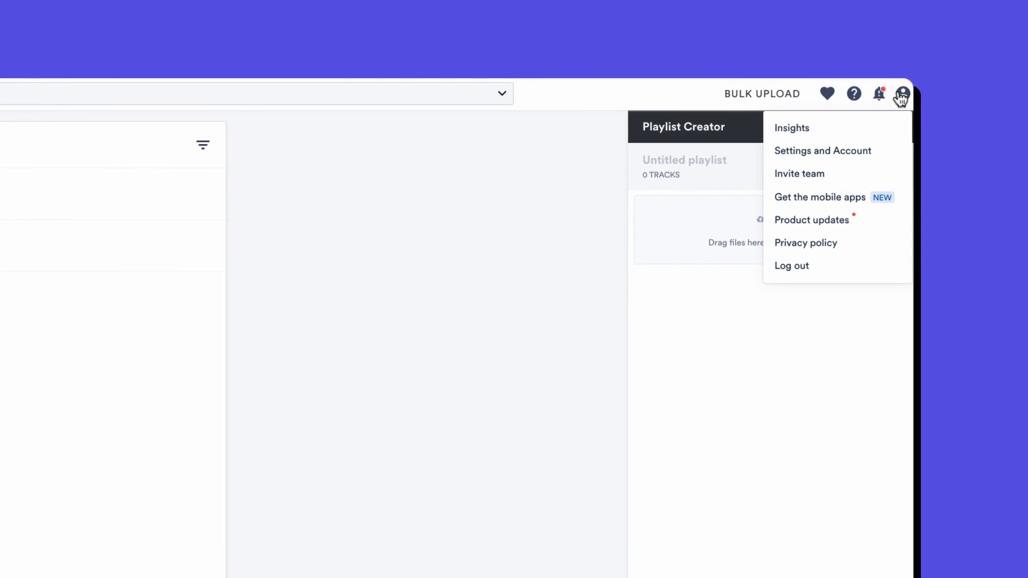
click(837, 201)
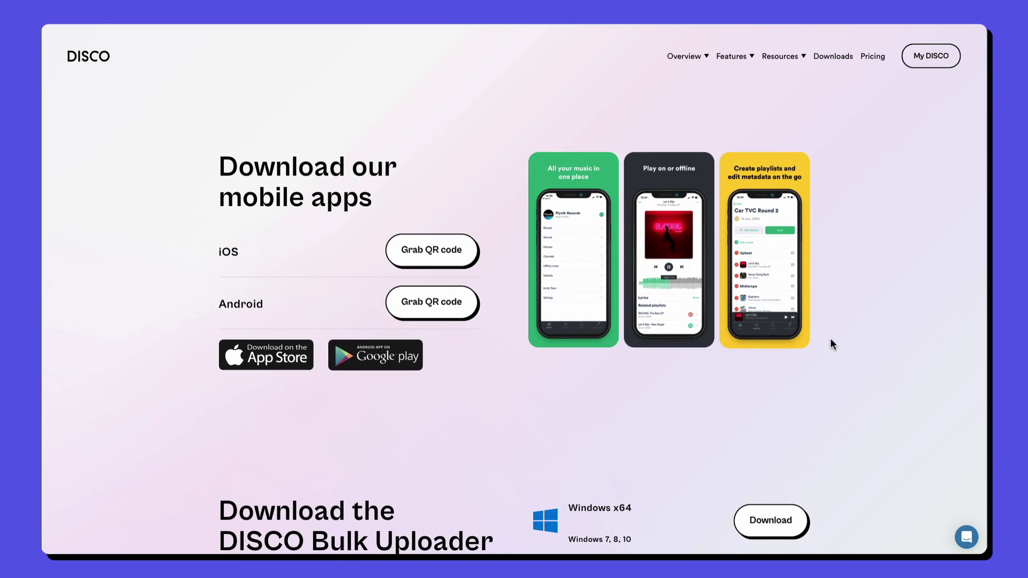